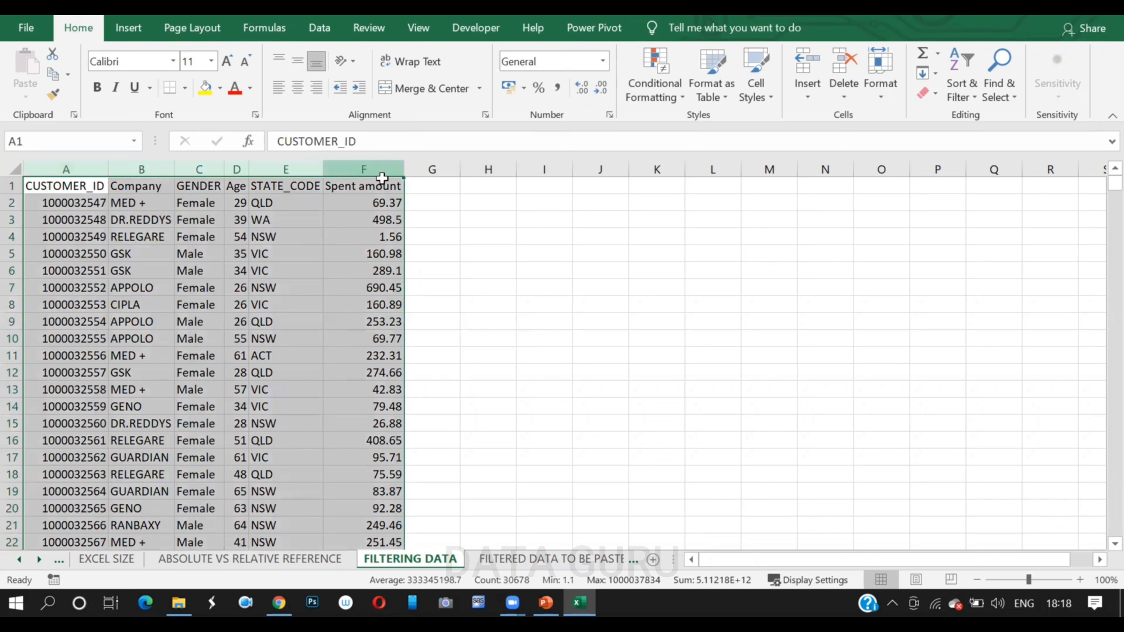
Format the header row A1:F1 in bold red text.
click(576, 334)
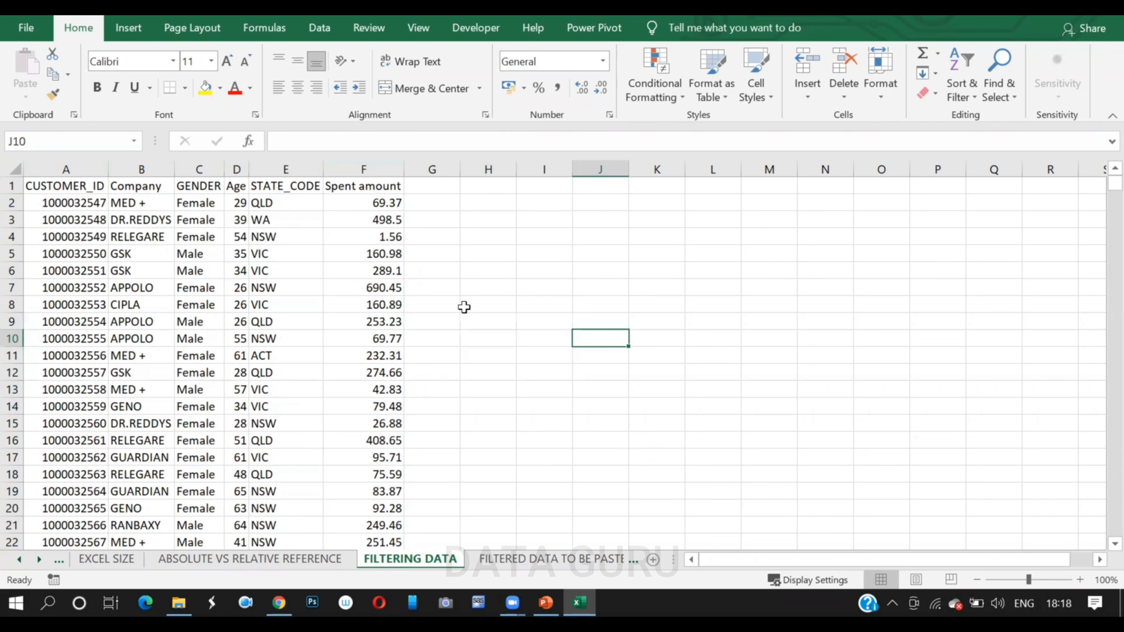
drag(33, 186, 373, 188)
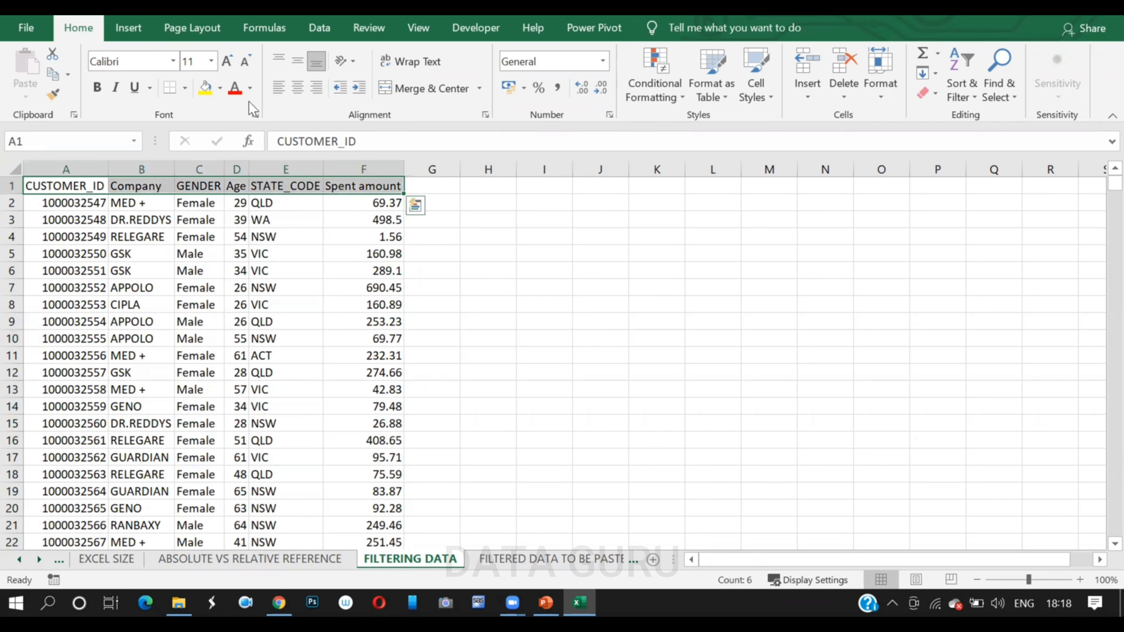
click(235, 88)
click(97, 88)
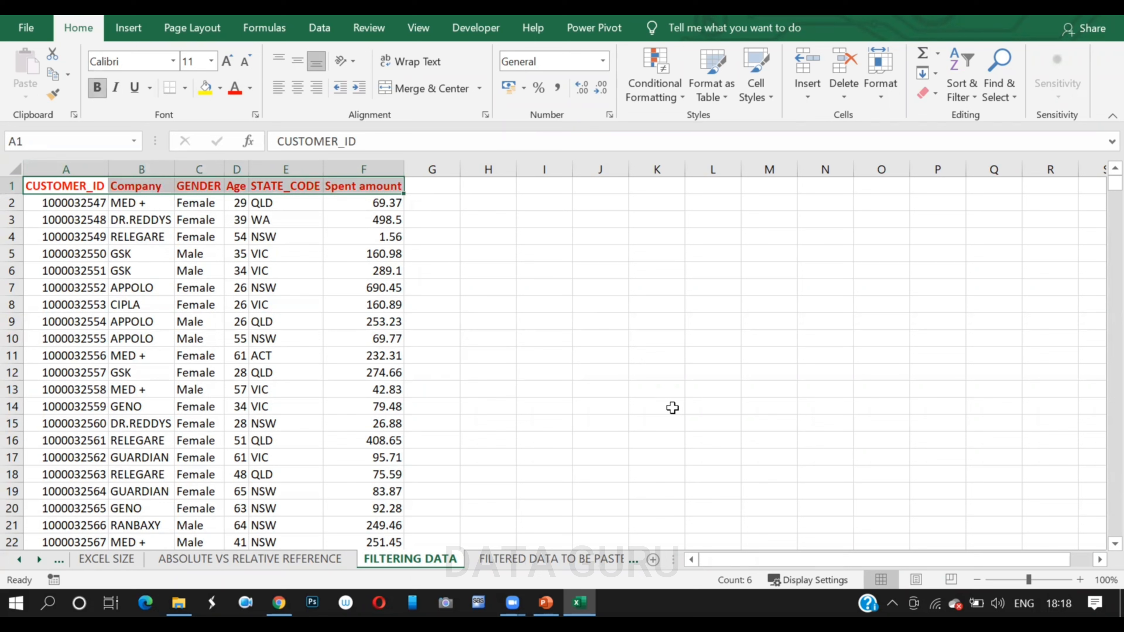
click(149, 321)
Examine the extent of the data table from A1 to its last row, and of the Spent amount column.
click(87, 188)
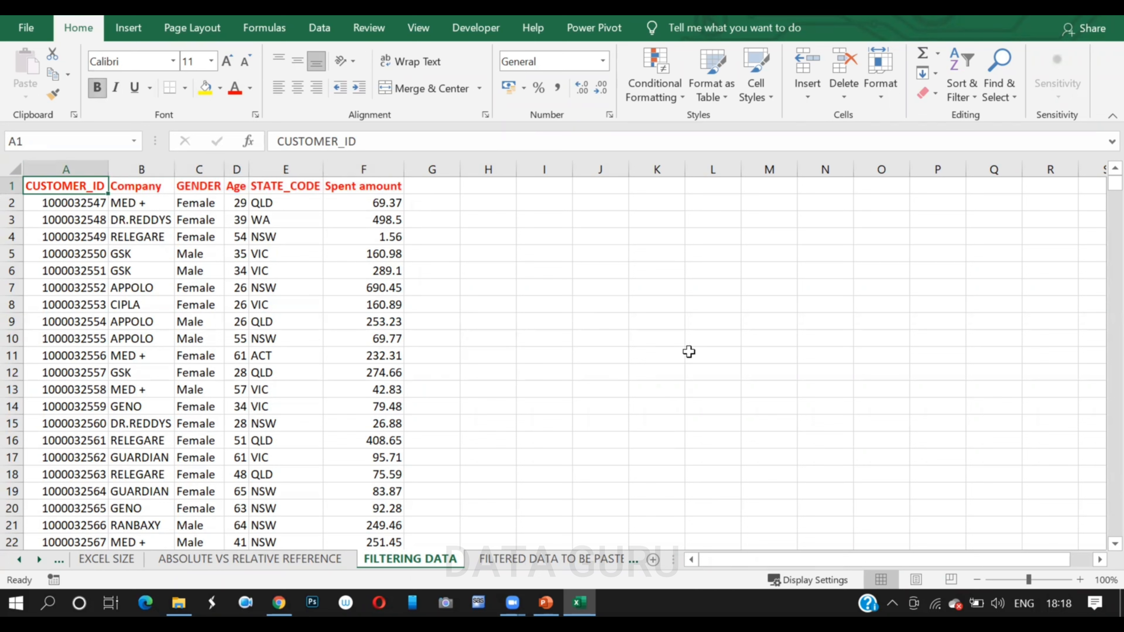
key(ctrl+shift+Right)
key(ctrl+shift+Down)
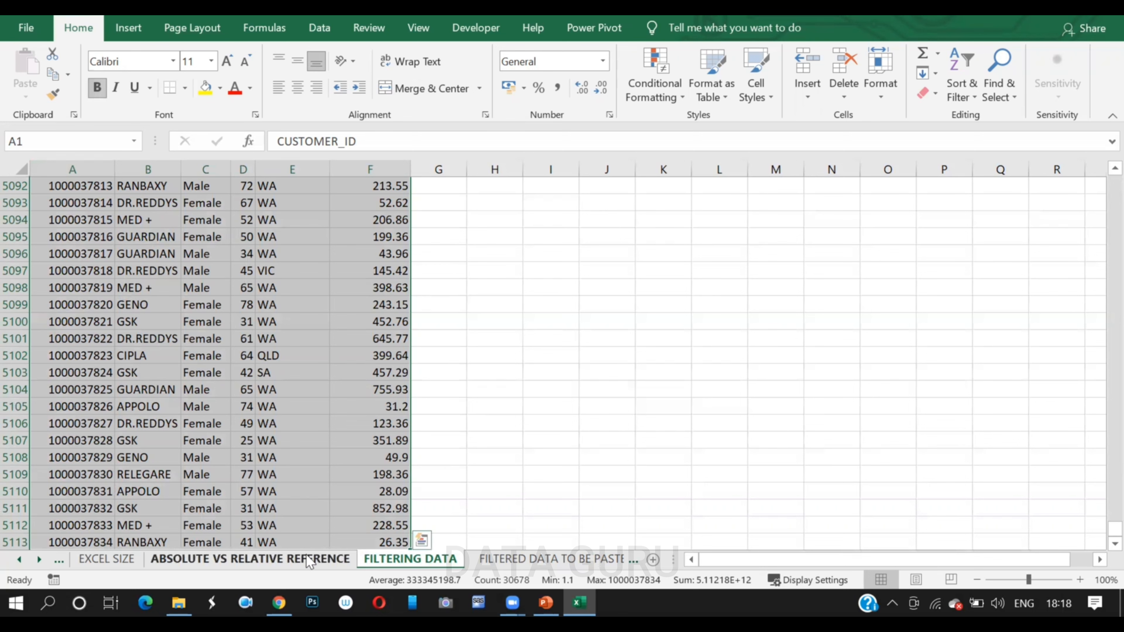
click(354, 479)
key(ctrl+shift+Up)
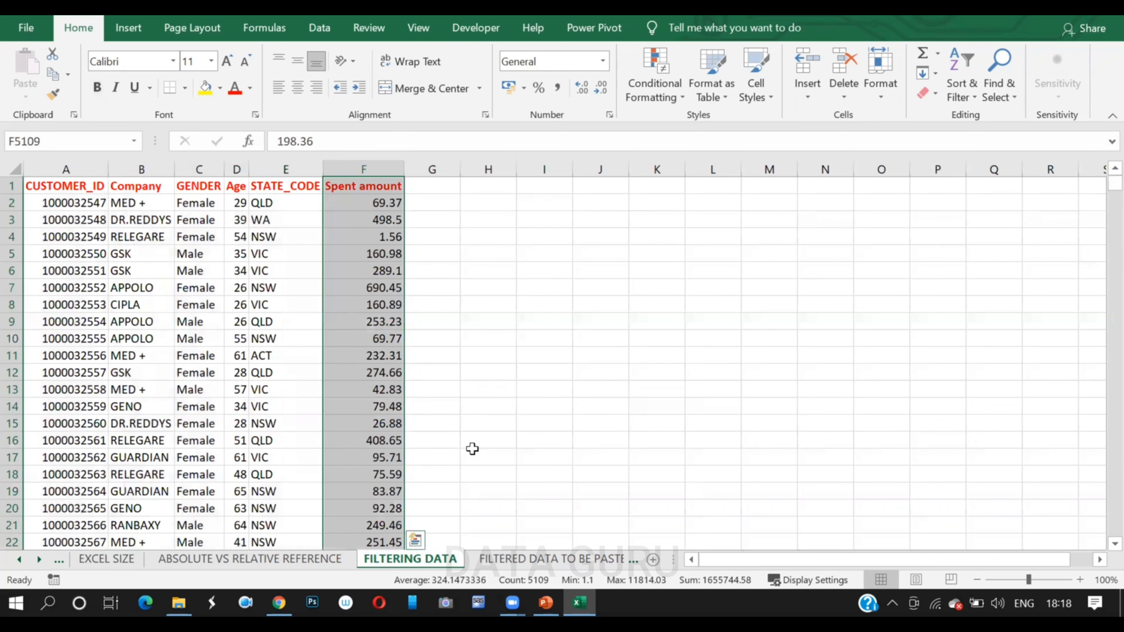
click(544, 322)
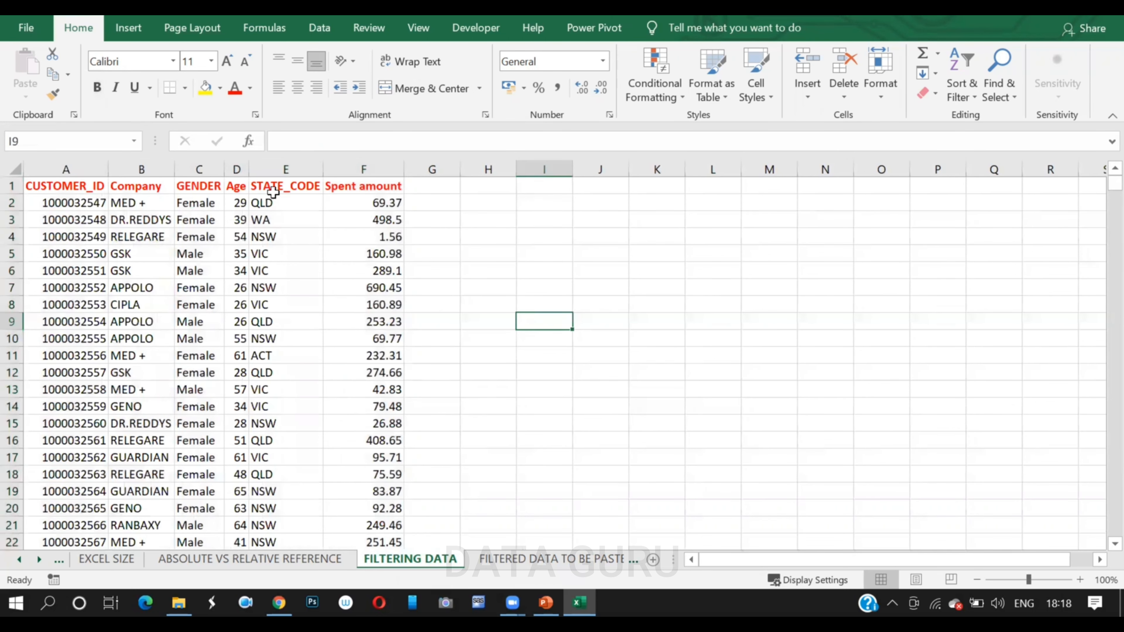
Enter the label RANGE in I3 and the table's range A1:F5113 in J3.
click(564, 218)
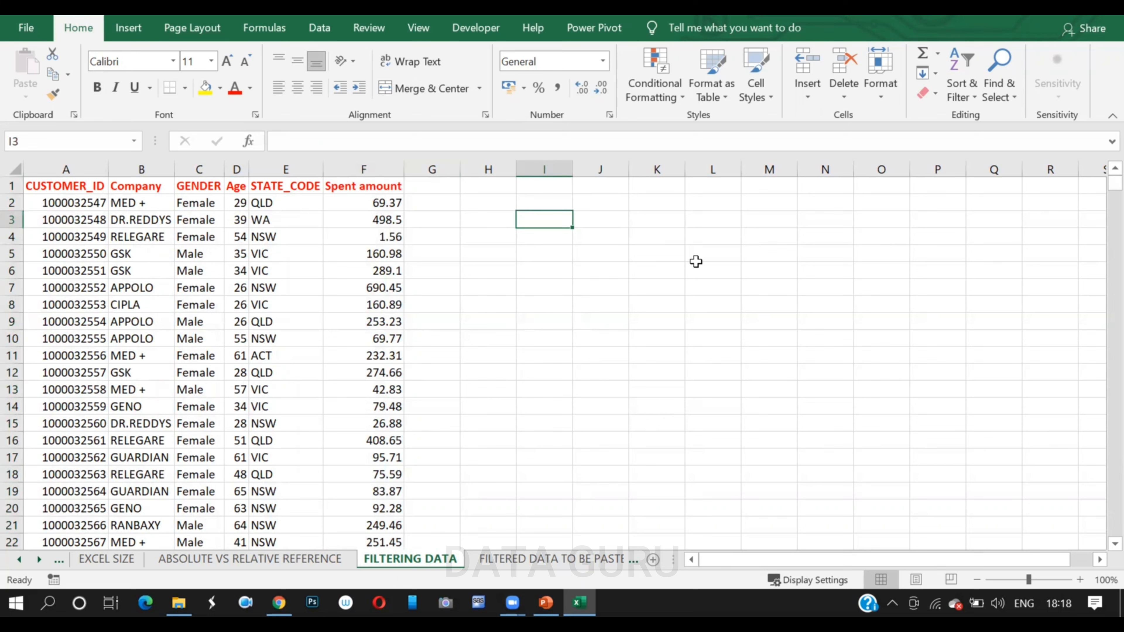
text(RANGE)
click(632, 275)
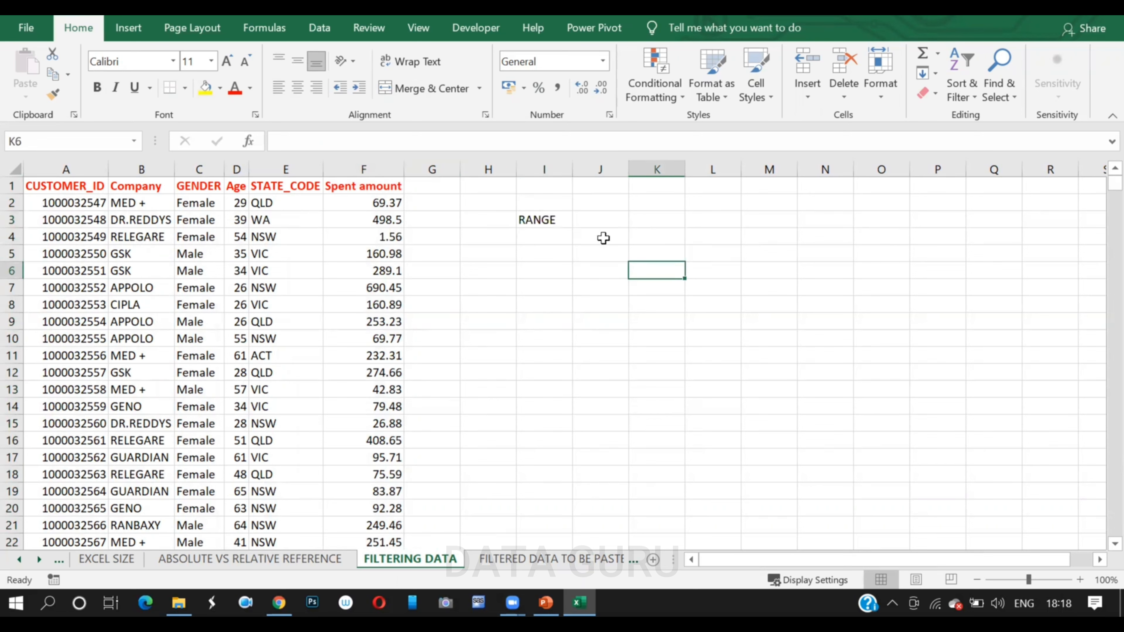
click(594, 218)
text(A1:F5113)
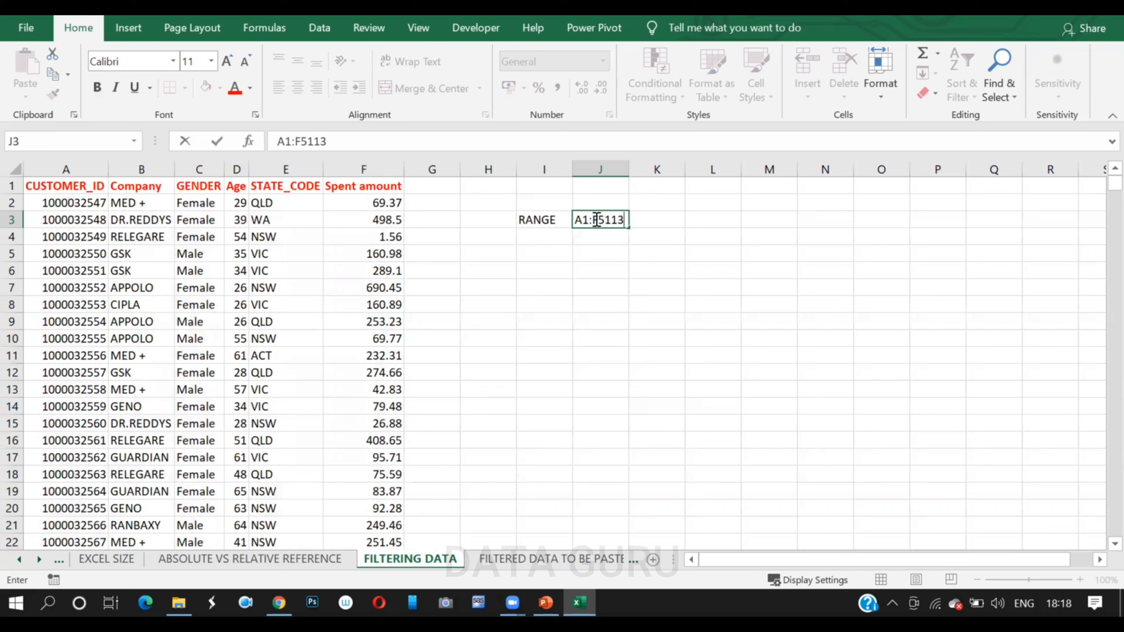
click(598, 280)
Enter the label RANGE NAME in I4.
click(545, 237)
text(RANGE)
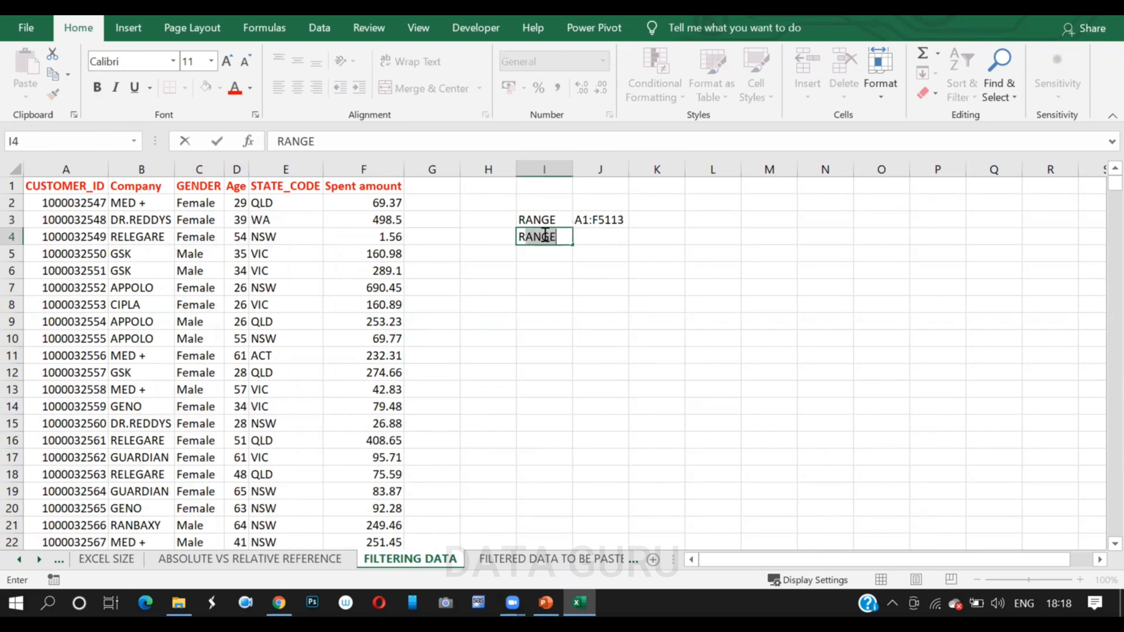
text( NAME)
click(619, 322)
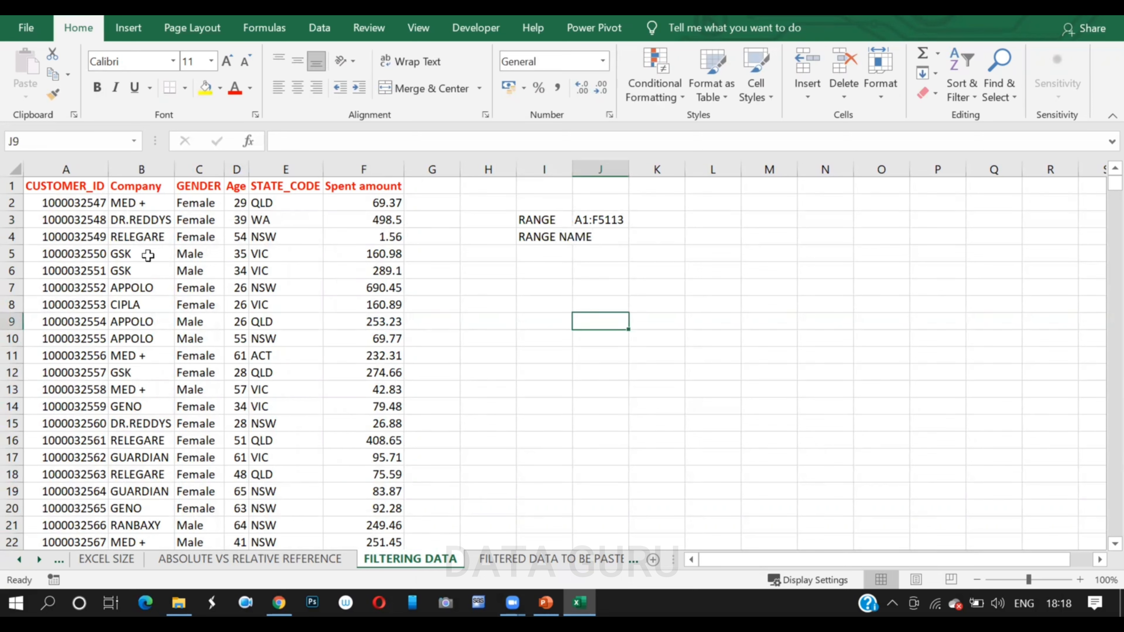
Name the whole data table, from A1 through column F to the last row, as ABC.
click(62, 185)
key(ctrl+shift+Right)
key(ctrl+shift+Down)
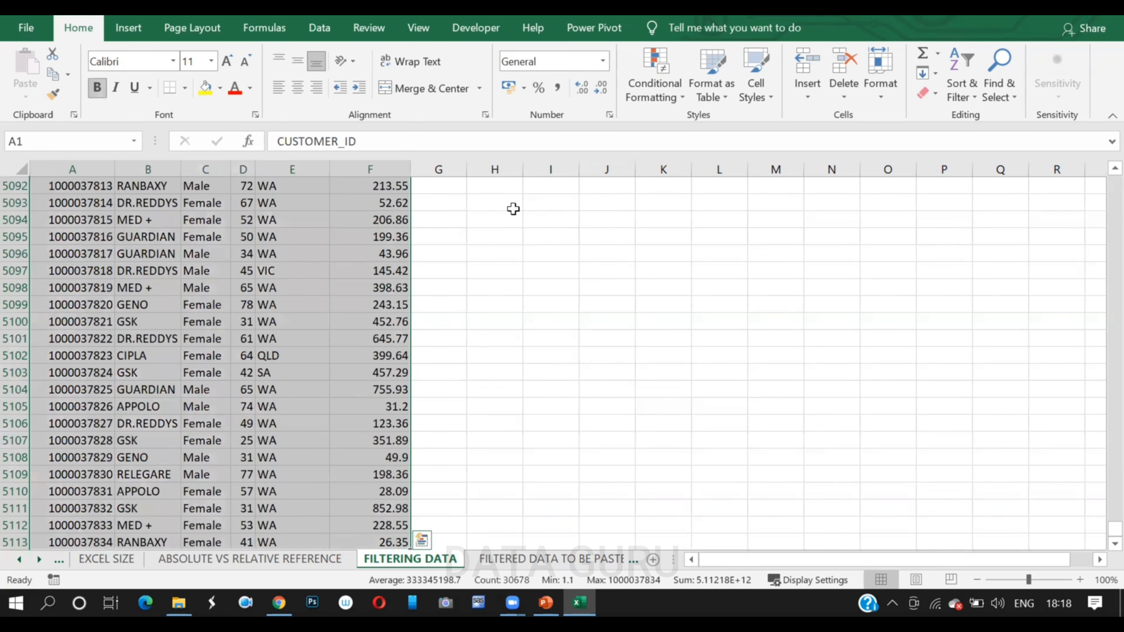
click(26, 141)
text(A)
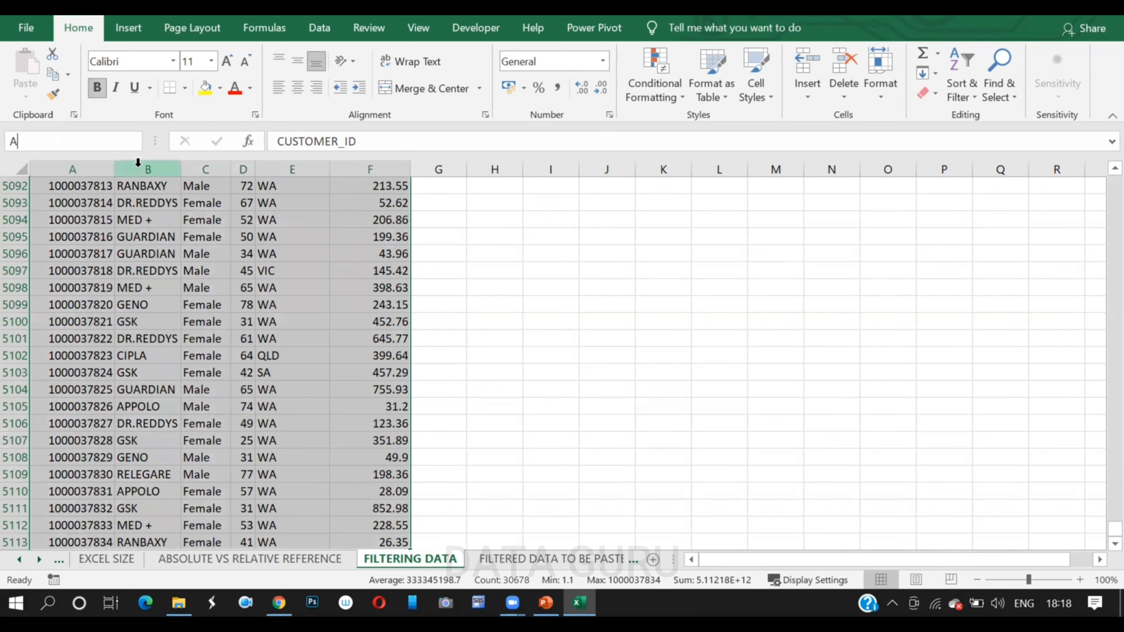
key(Return)
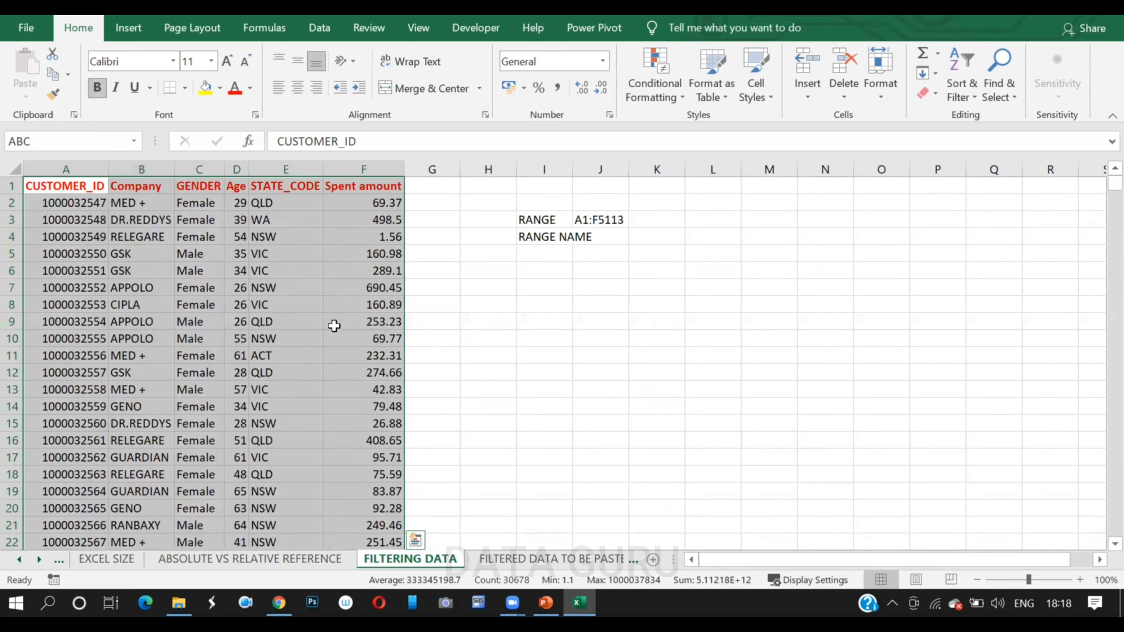
click(544, 304)
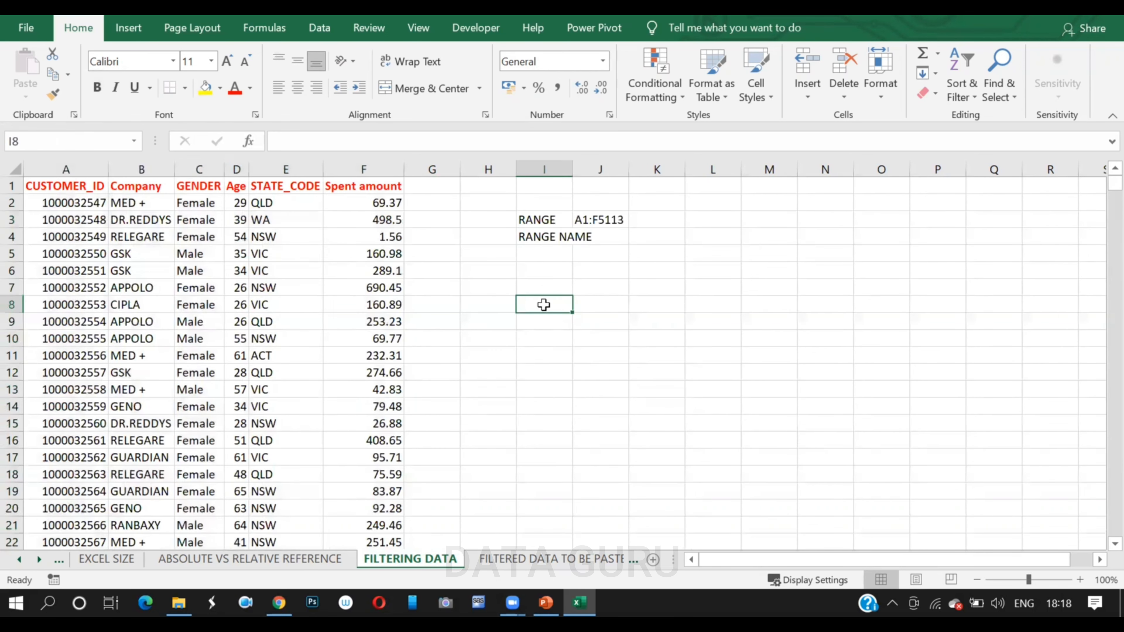
Autofit column I to its contents and enter ABC in J4 beside the RANGE NAME label.
double_click(574, 162)
click(635, 234)
text(ABC)
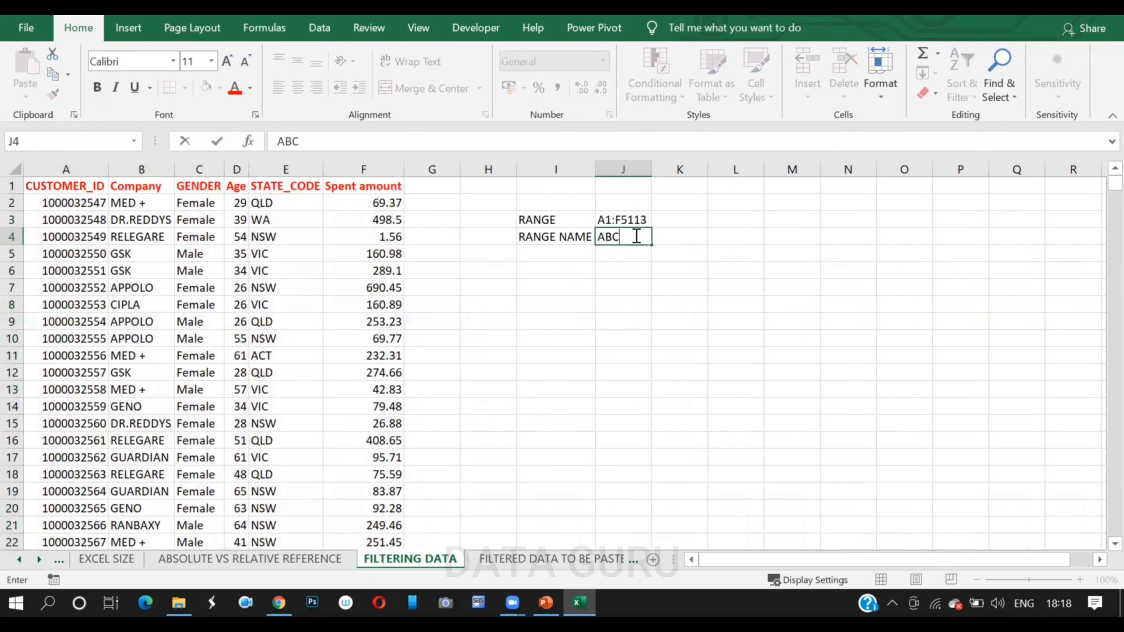
click(734, 327)
click(632, 234)
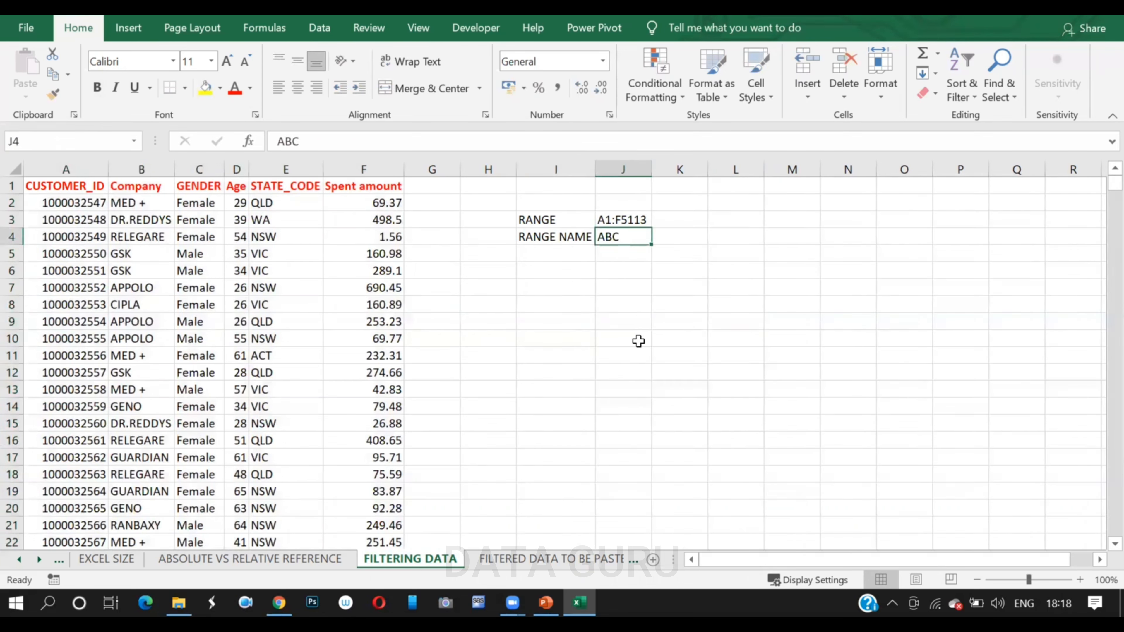
Go to the named range ABC to check which cells it covers.
click(727, 290)
click(133, 142)
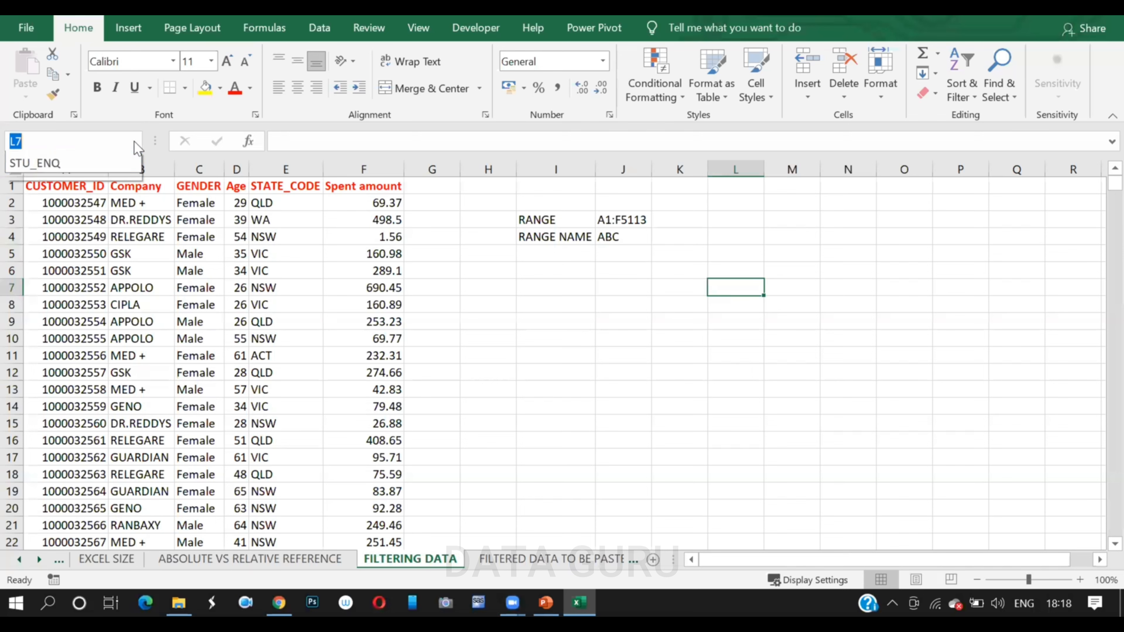
click(80, 162)
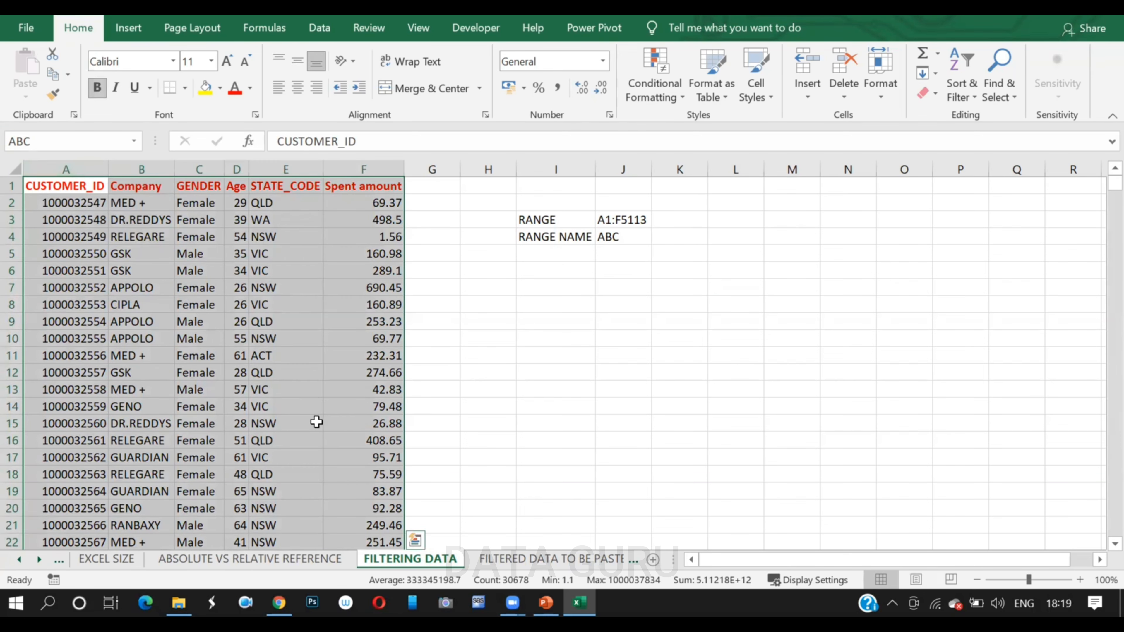
click(537, 354)
Enter the label # OF COLUMNS in I5 and the value 6 in J5.
click(560, 256)
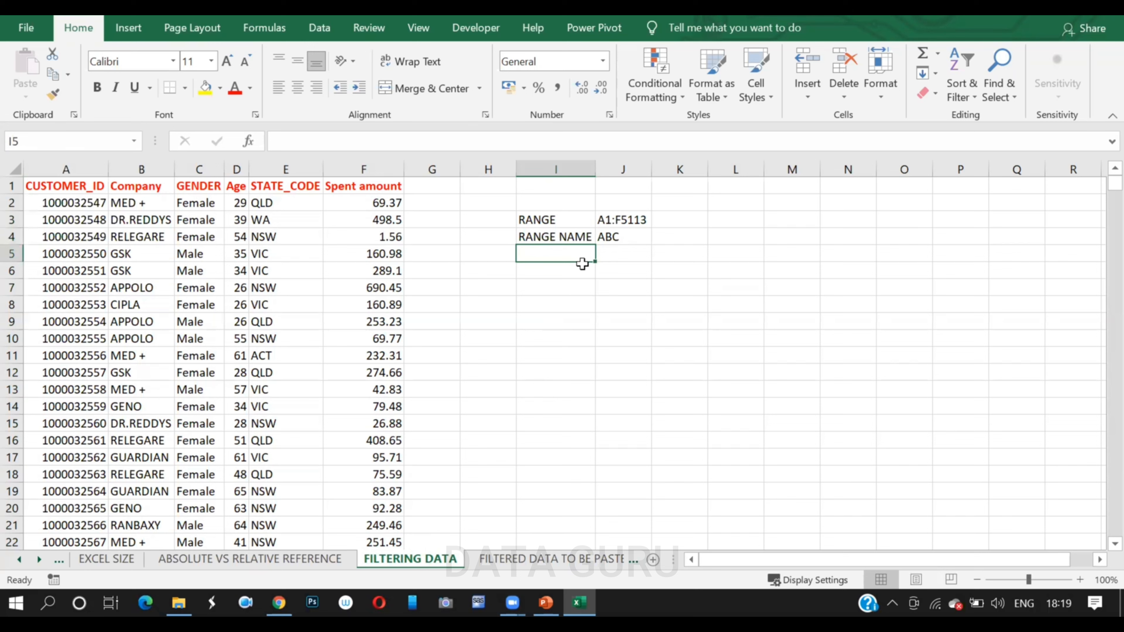
text(# OF COLUMNS)
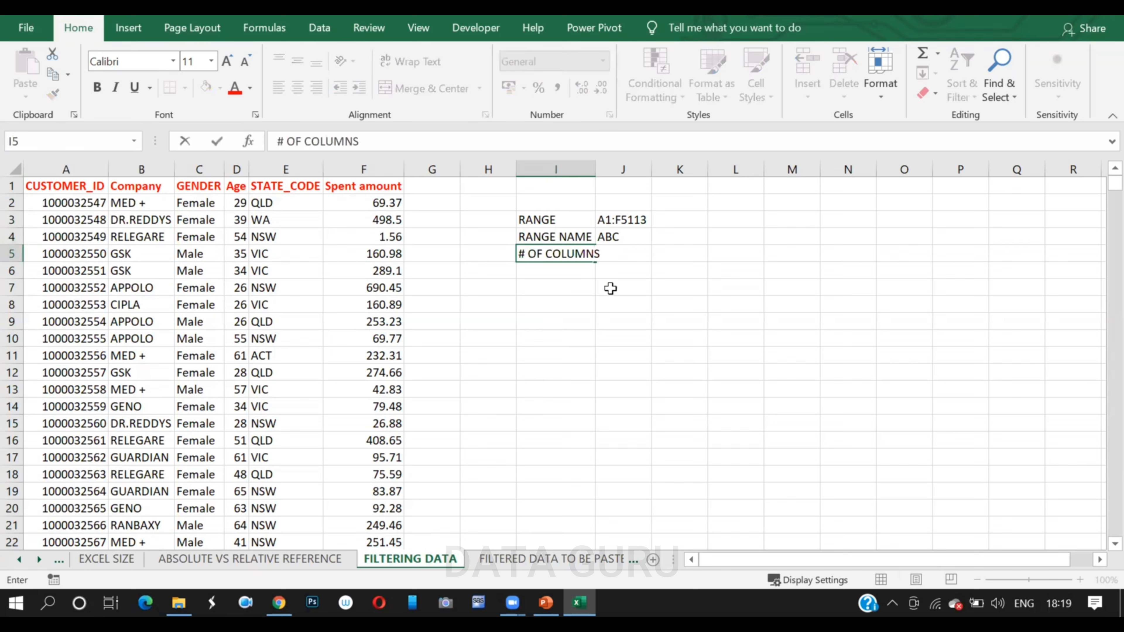
click(617, 254)
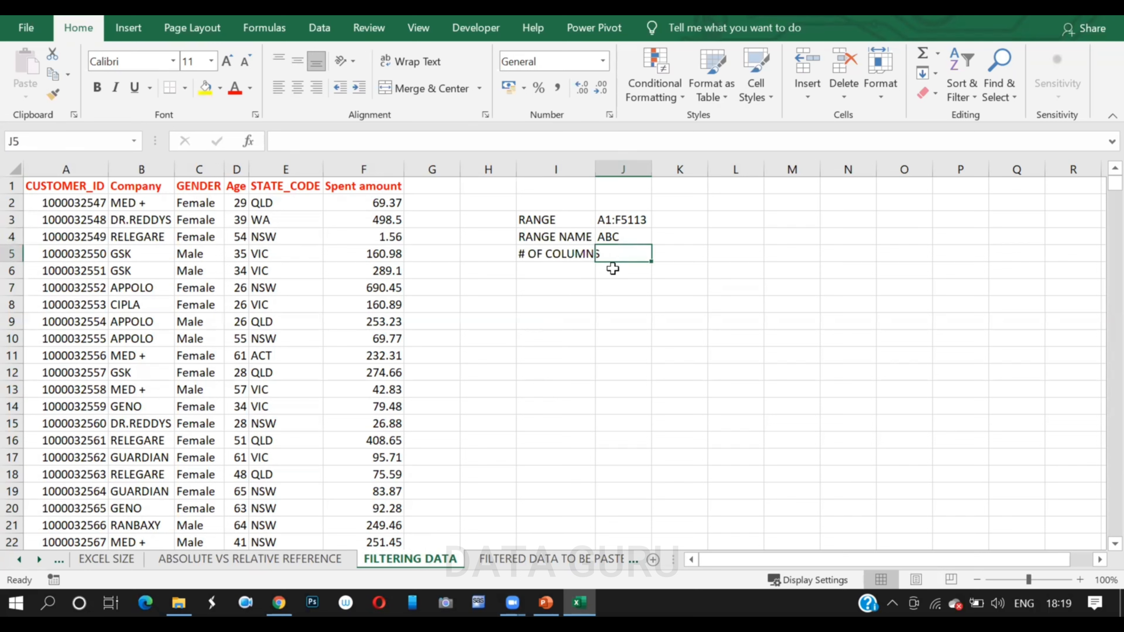
text(6)
click(635, 326)
Enter the label # OF ROWS in I6 and the value 5112 in J6.
click(572, 268)
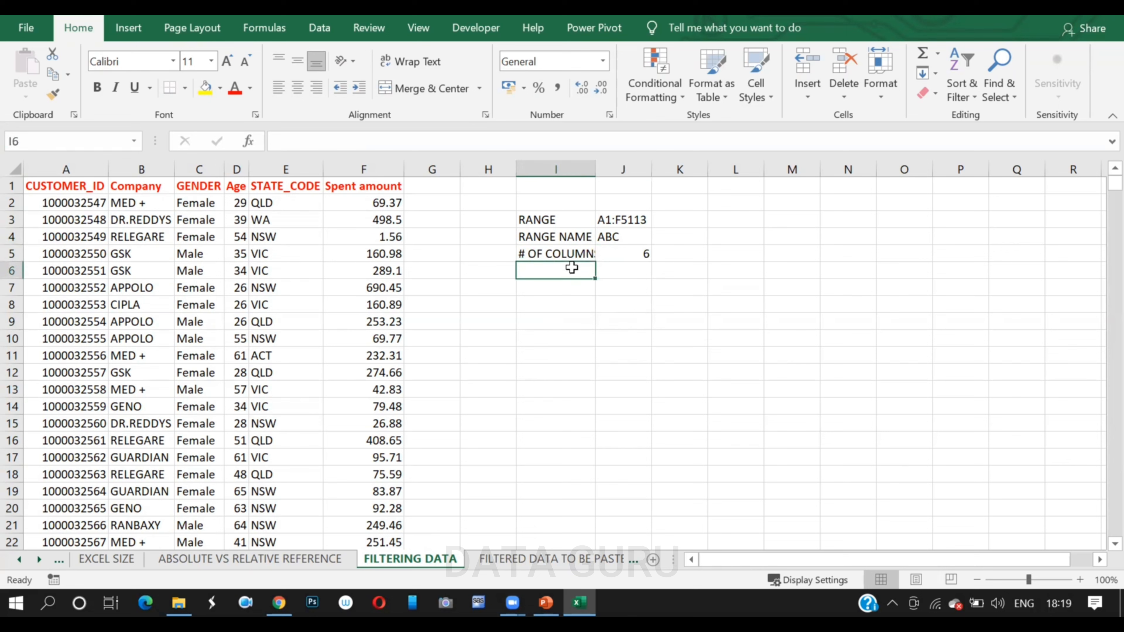
text(# OF ROWS)
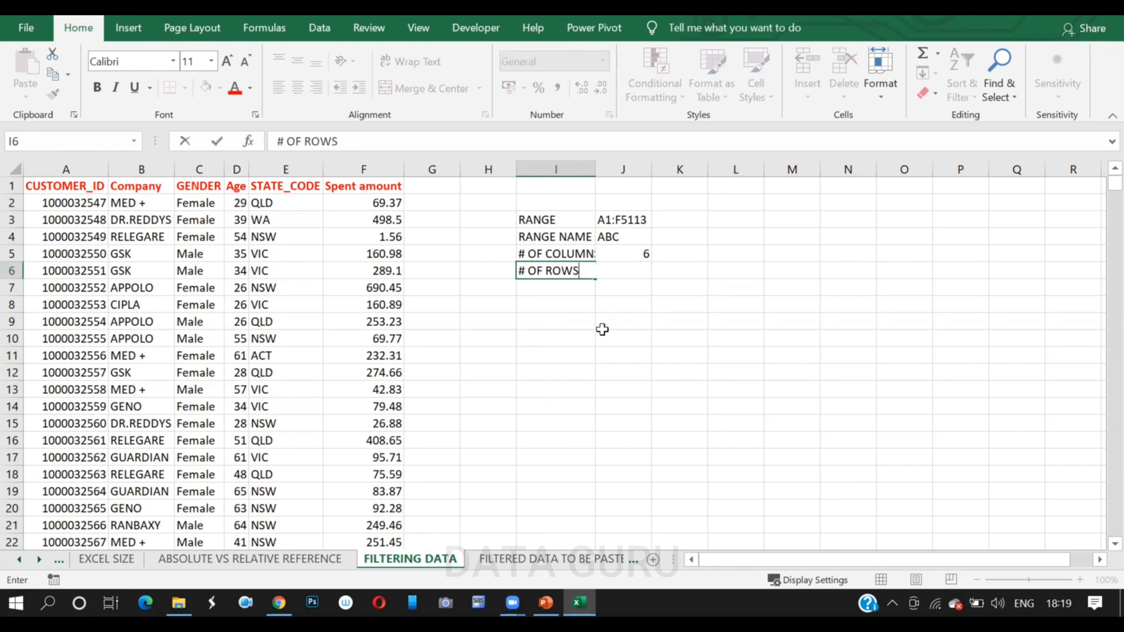
click(619, 271)
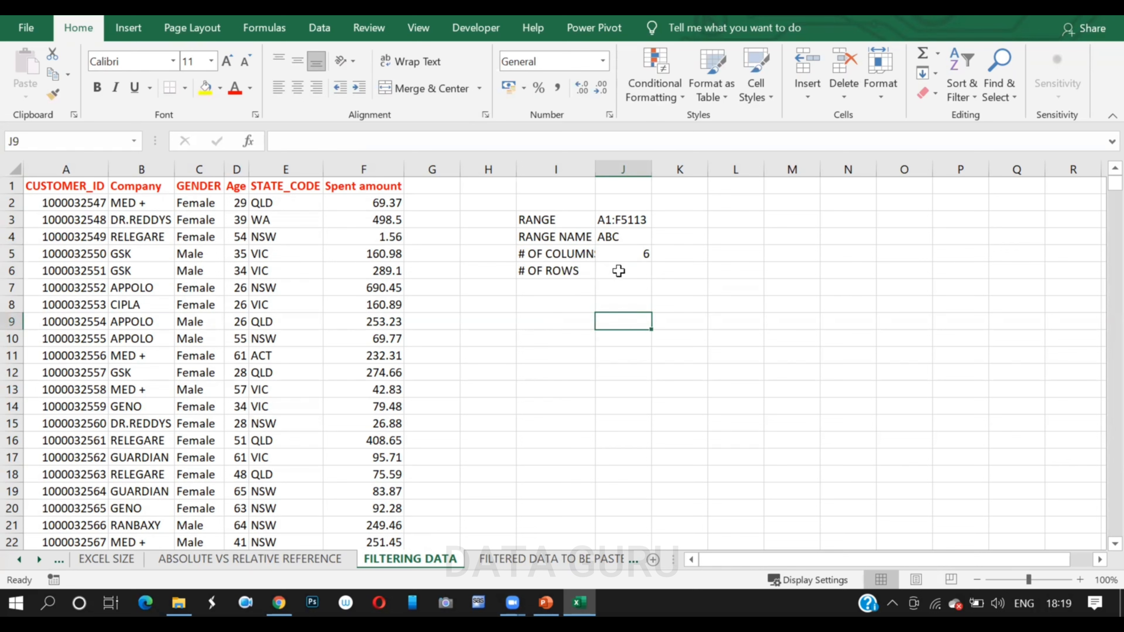
text(511)
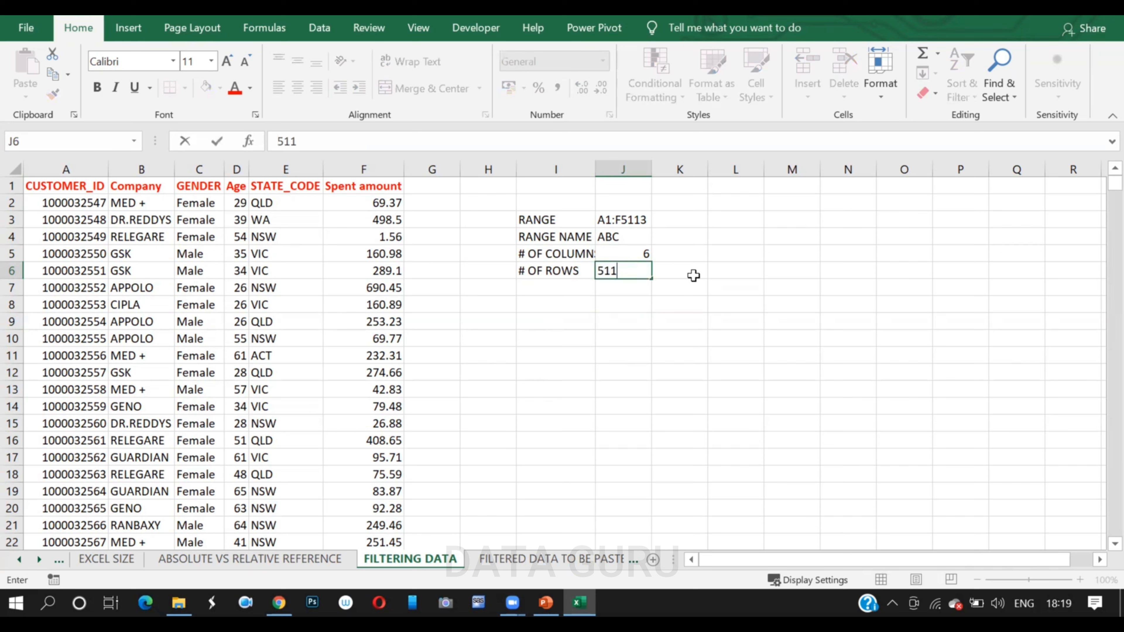
text(2)
click(694, 276)
drag(87, 186, 380, 186)
Enter the label # OF CHARACTER FIELDS in I8 and autofit column I to its contents.
click(578, 301)
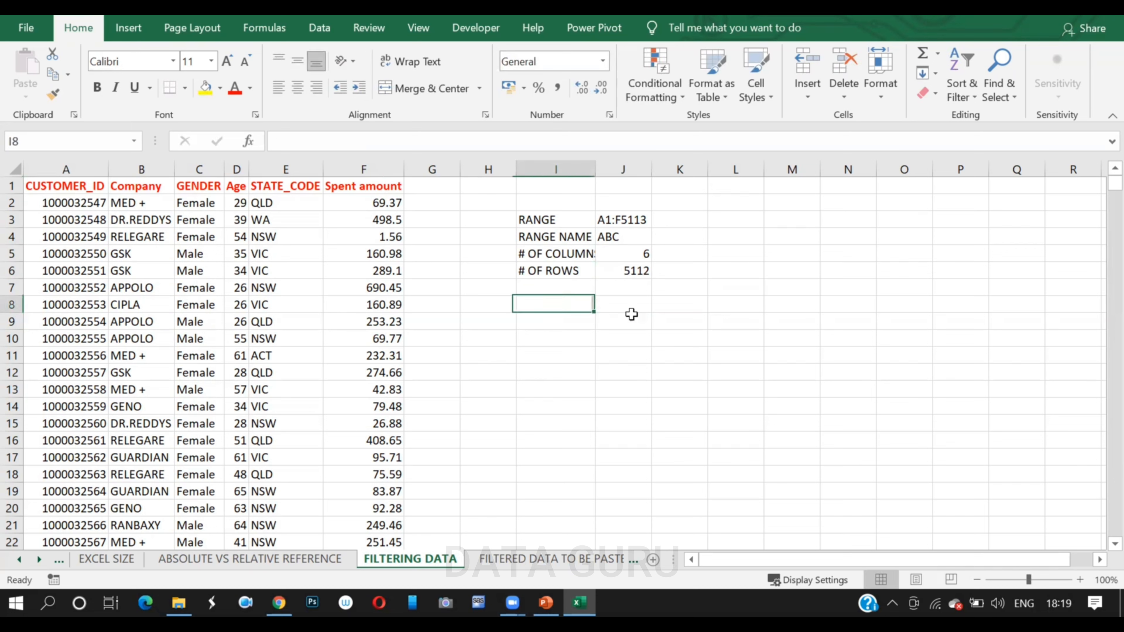
text(# OF CHARACTER F)
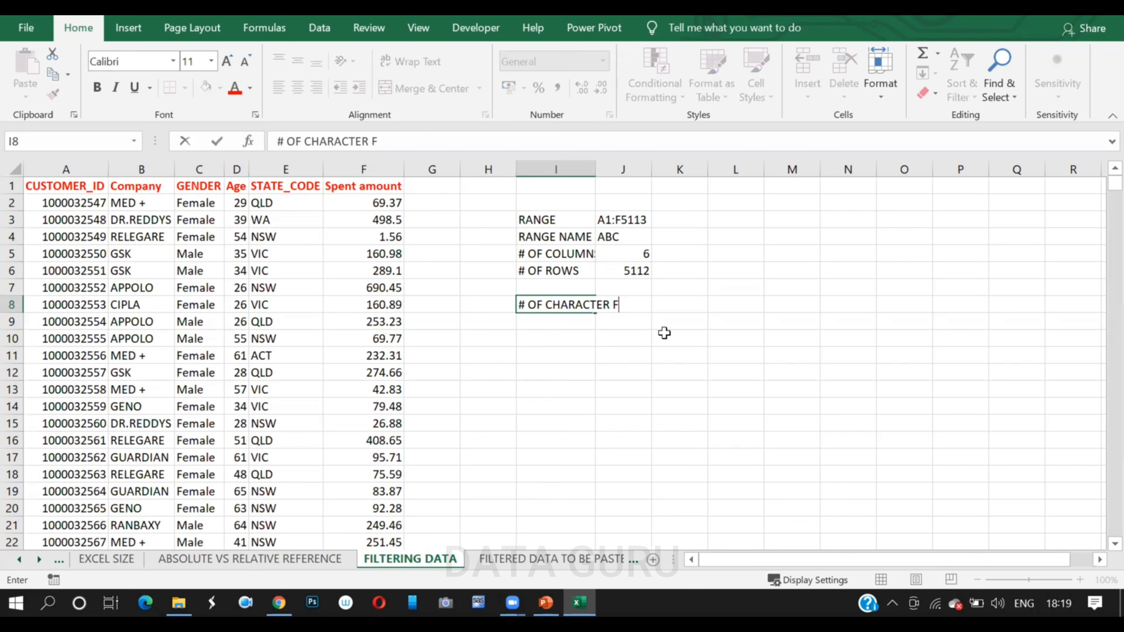
text(IELDS)
click(660, 369)
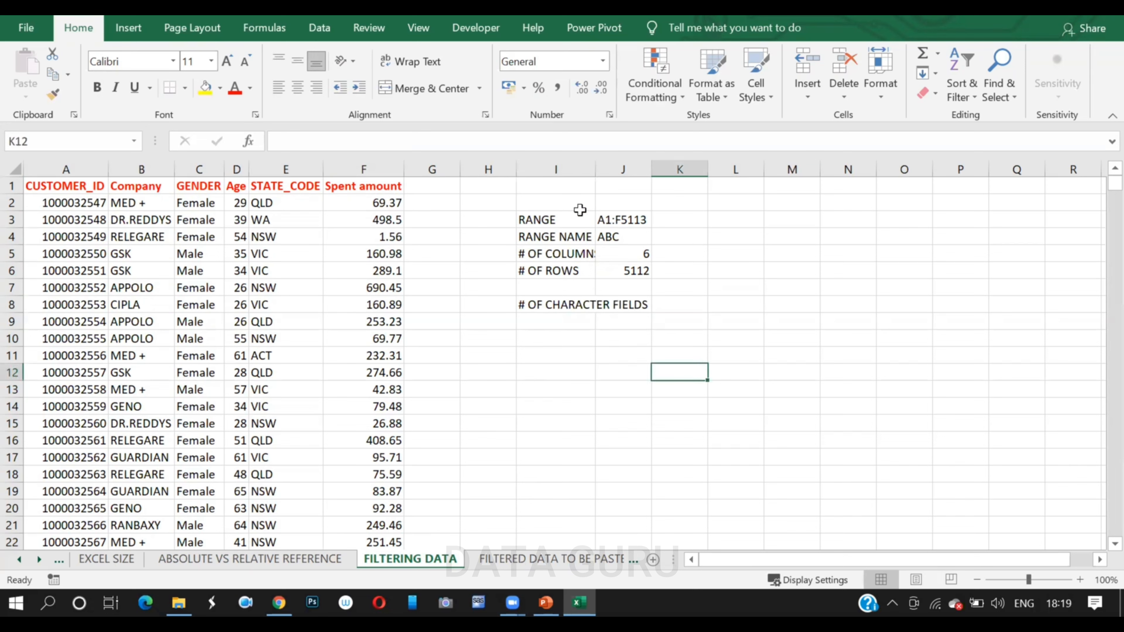
double_click(595, 169)
Examine the Company, GENDER and STATE_CODE columns to identify the character fields.
click(143, 186)
key(ctrl+shift+Down)
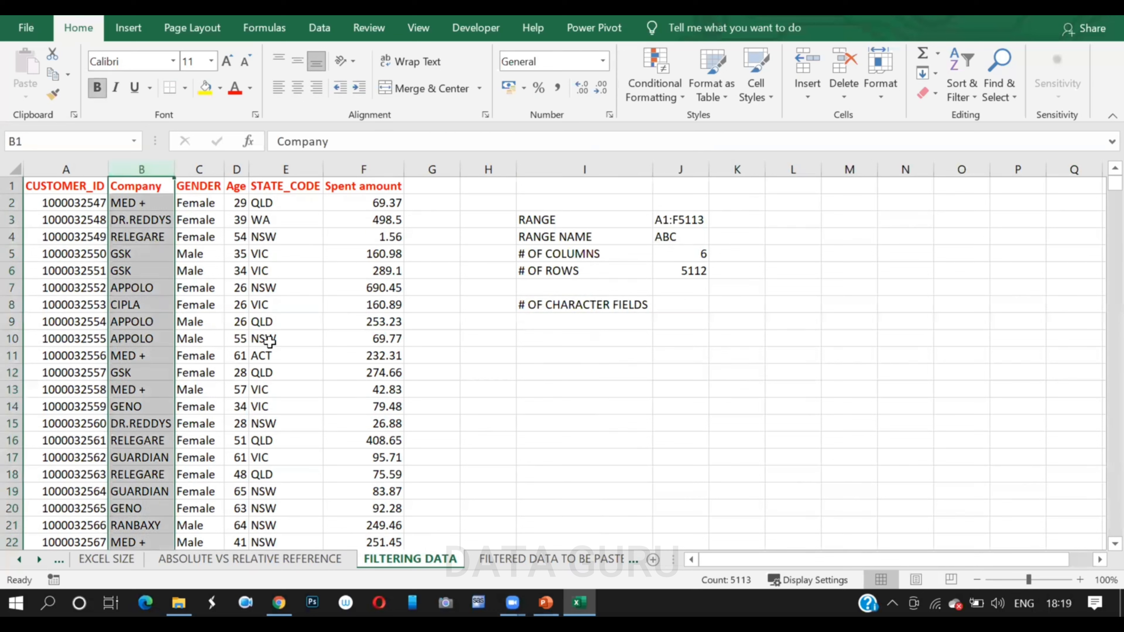
click(199, 169)
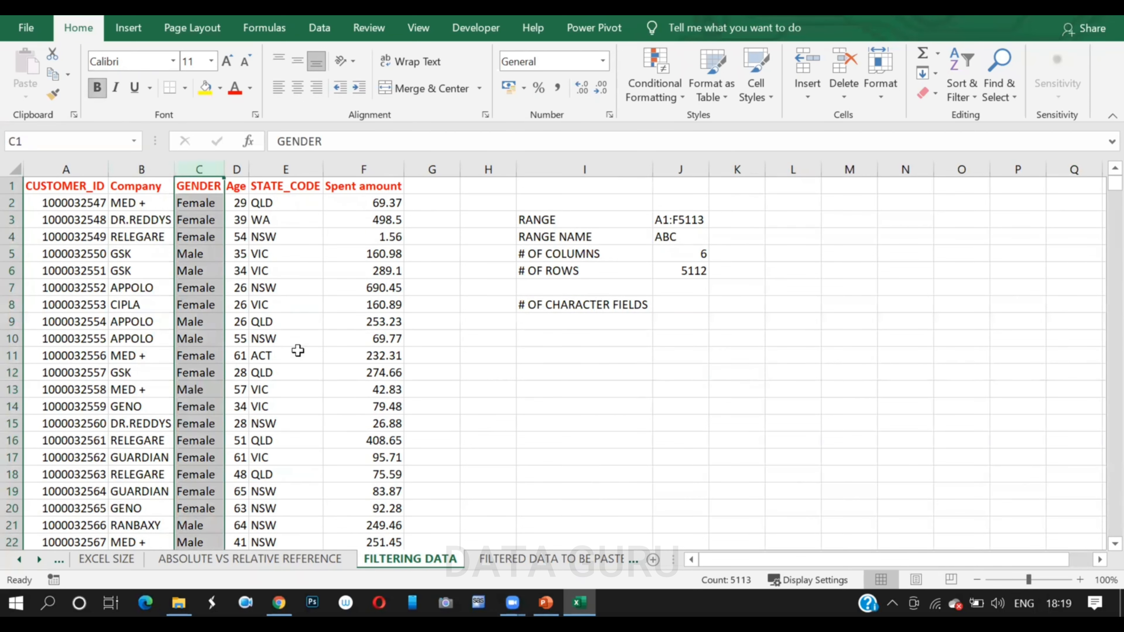
click(285, 168)
Copy the Company, GENDER and STATE_CODE headers into K8:M8 and enter the character field count 3 in J8.
click(142, 185)
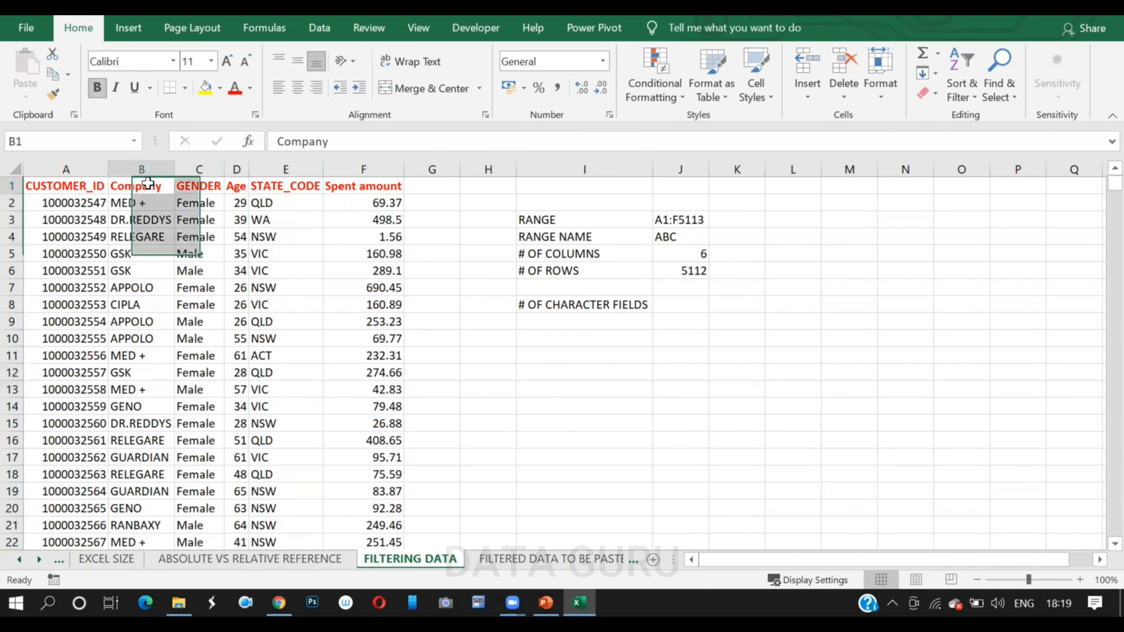
ctrl+click(213, 185)
ctrl+click(286, 185)
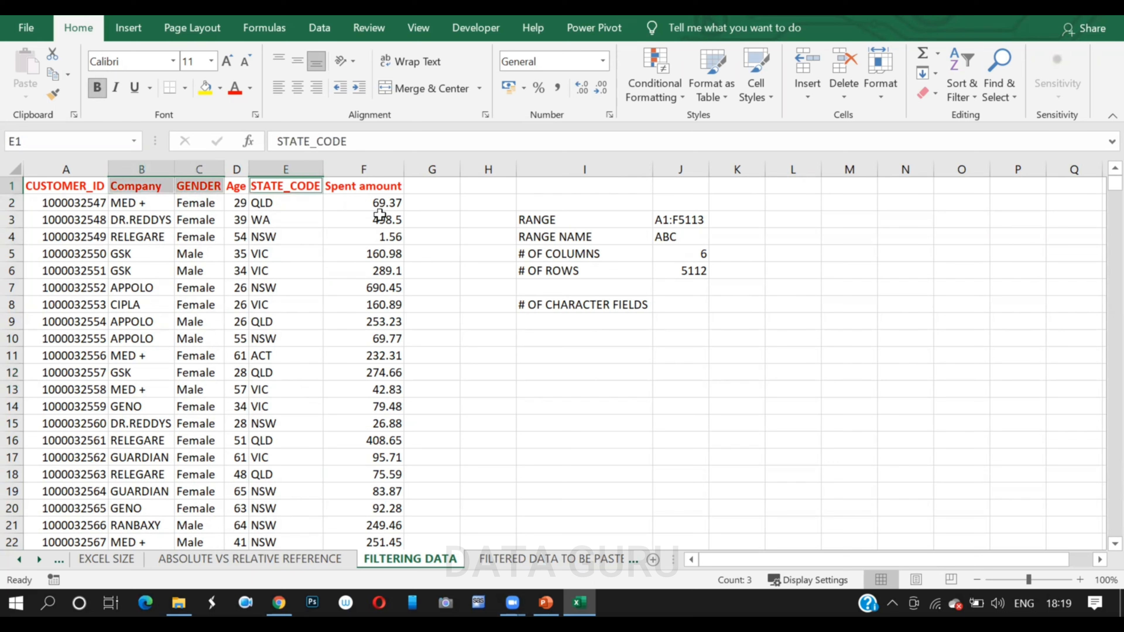
key(ctrl+c)
click(727, 304)
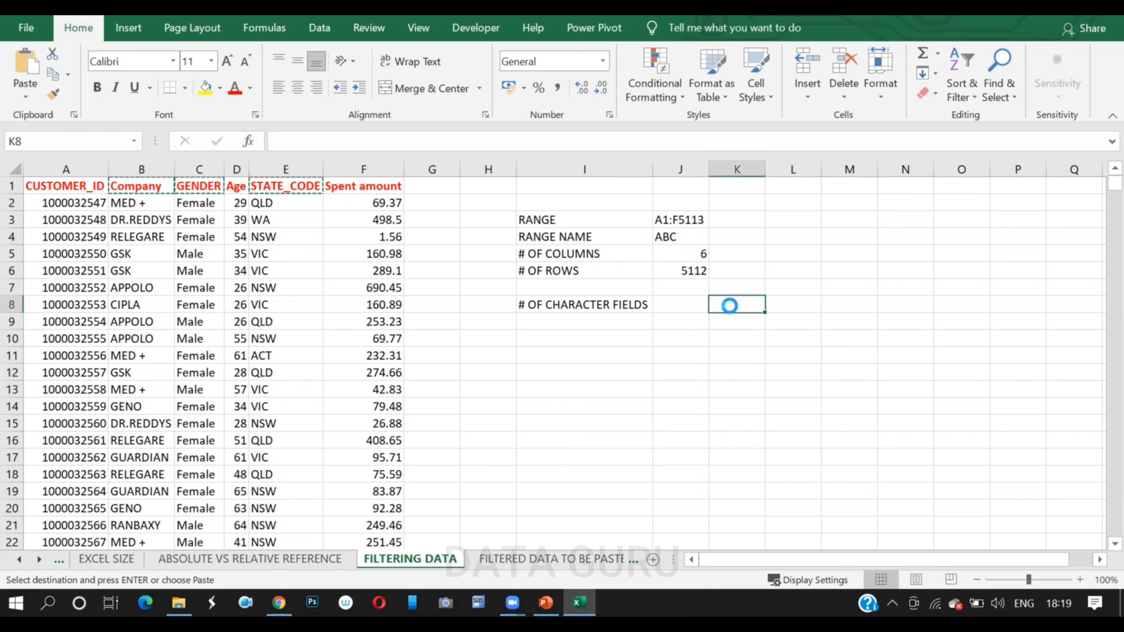
key(ctrl+v)
click(674, 305)
text(3)
key(Return)
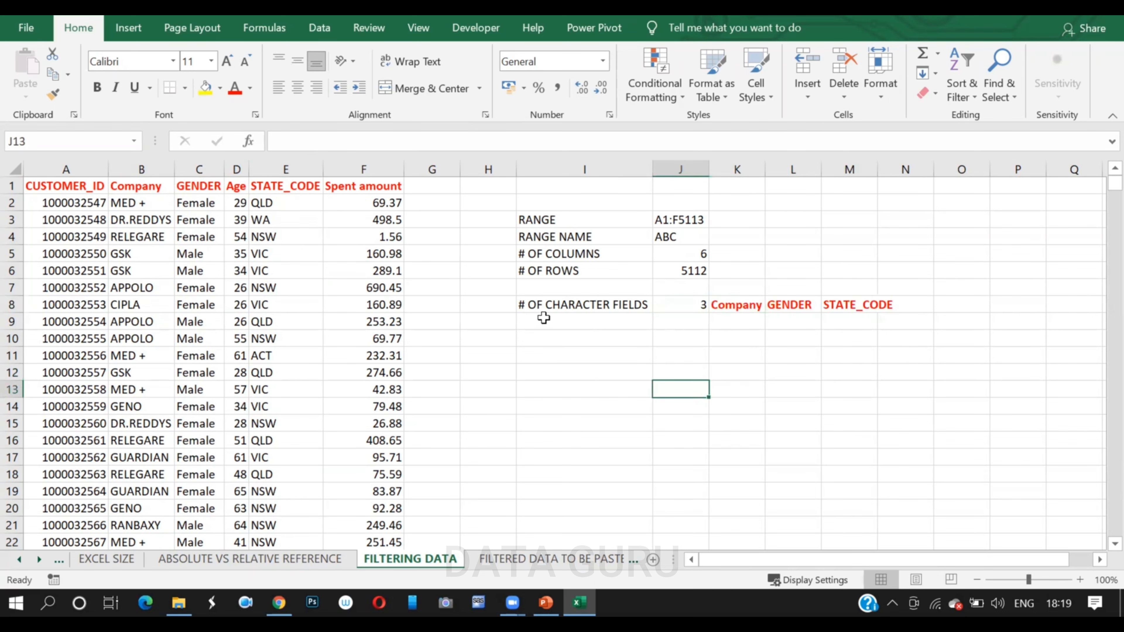
Enter the label # OF NUMERIC FIELDS in I9, below the character fields label.
click(544, 319)
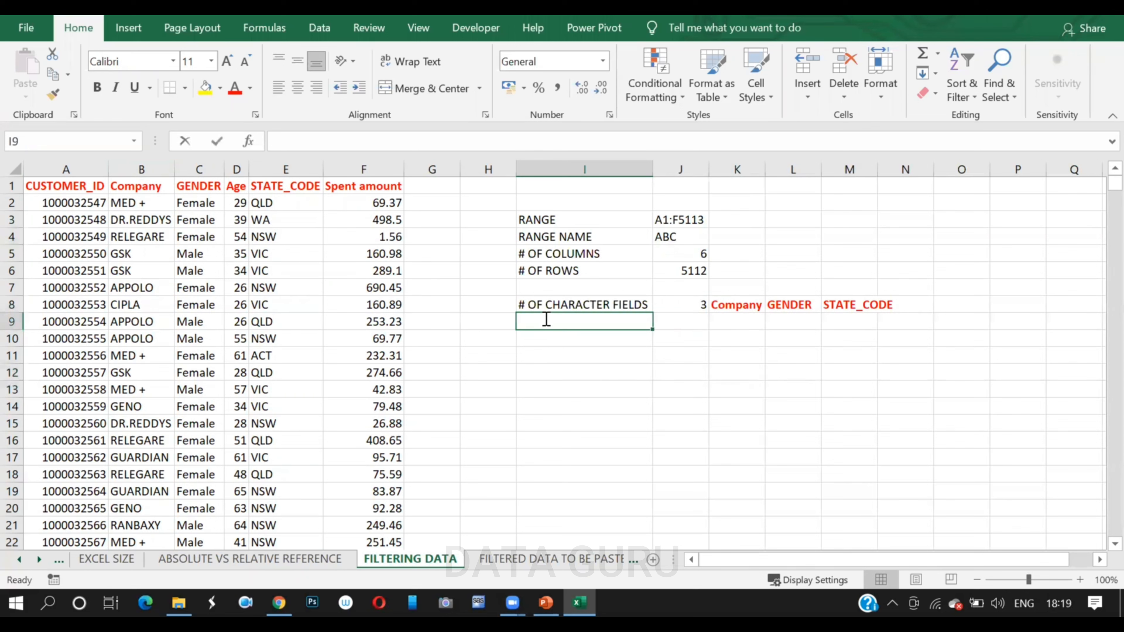
text(# OF NUMER)
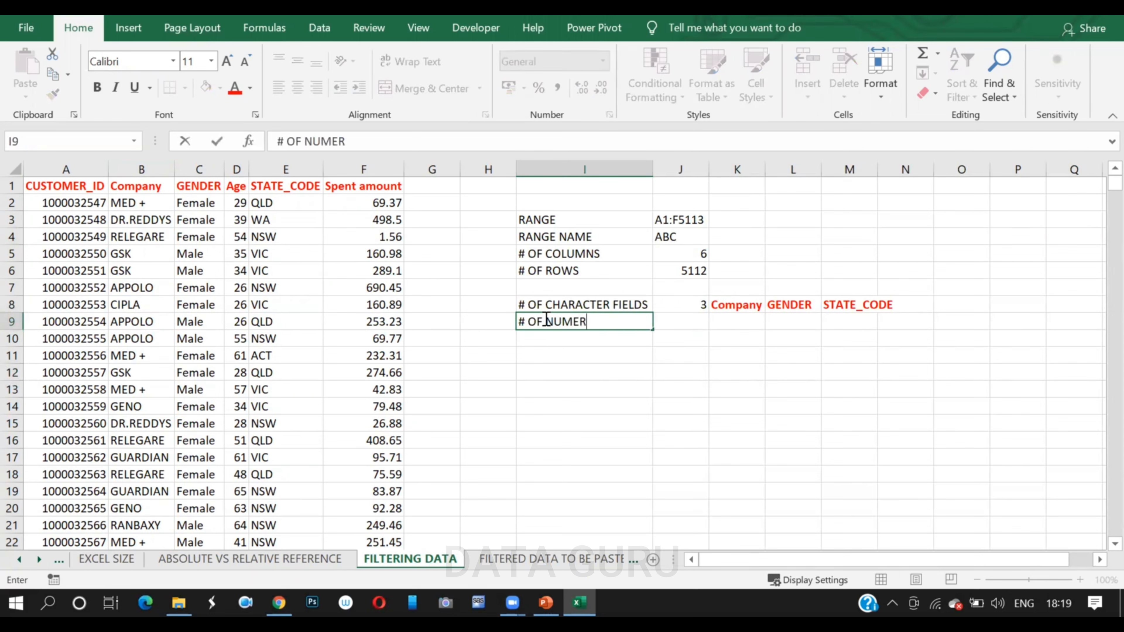
text(IC FIELDS)
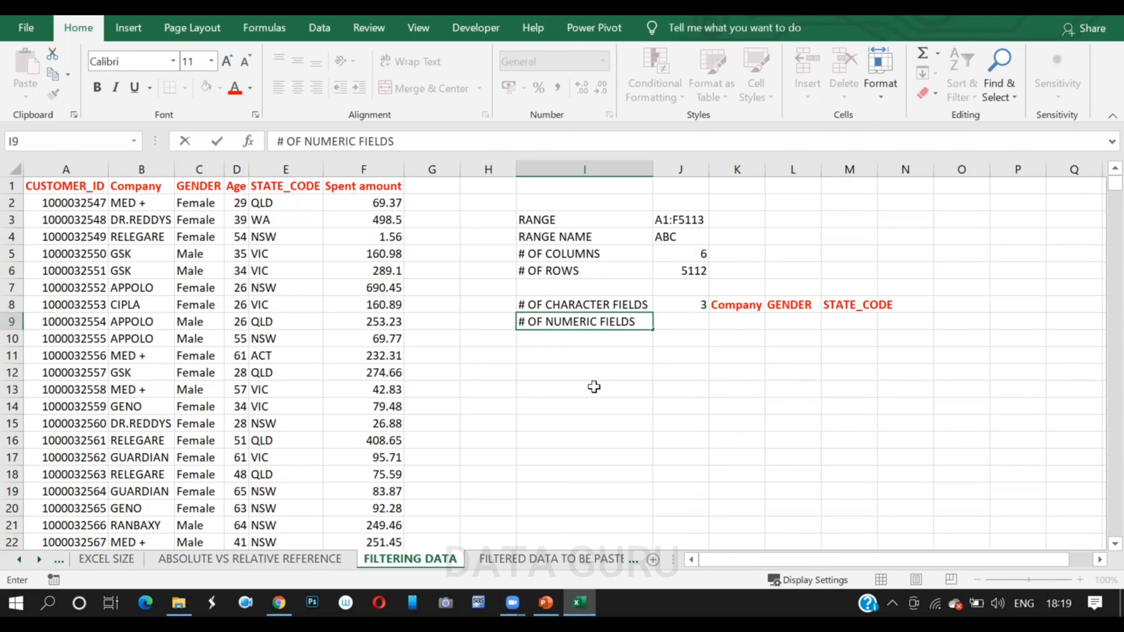
click(594, 386)
Copy the CUSTOMER_ID, Age and Spent amount headers into K9:M9.
click(82, 182)
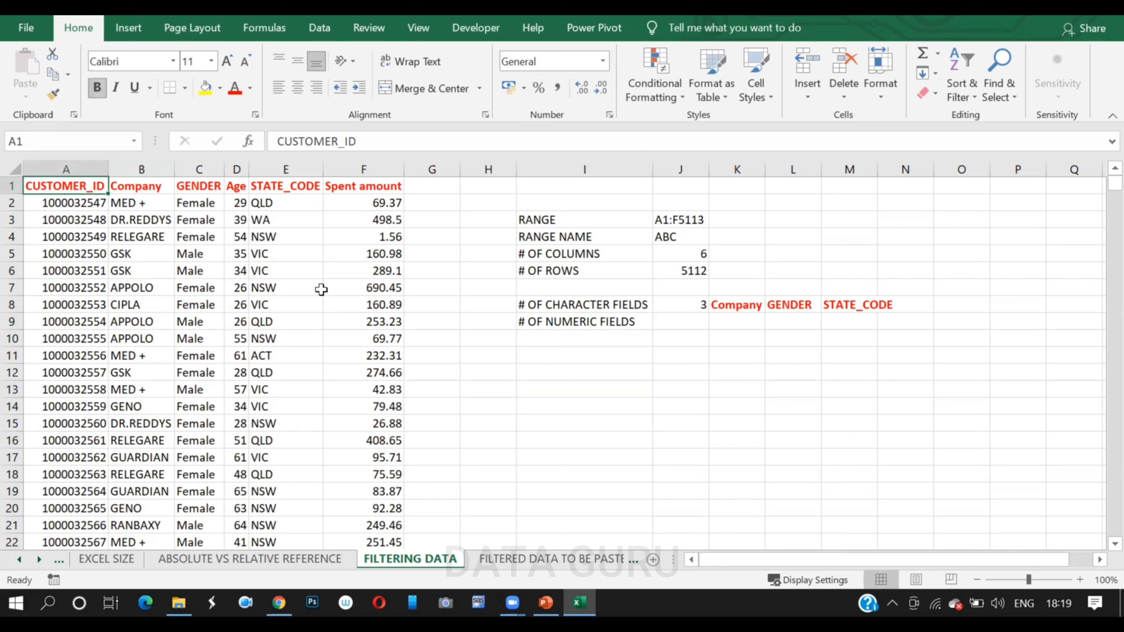
ctrl+click(234, 186)
ctrl+click(395, 186)
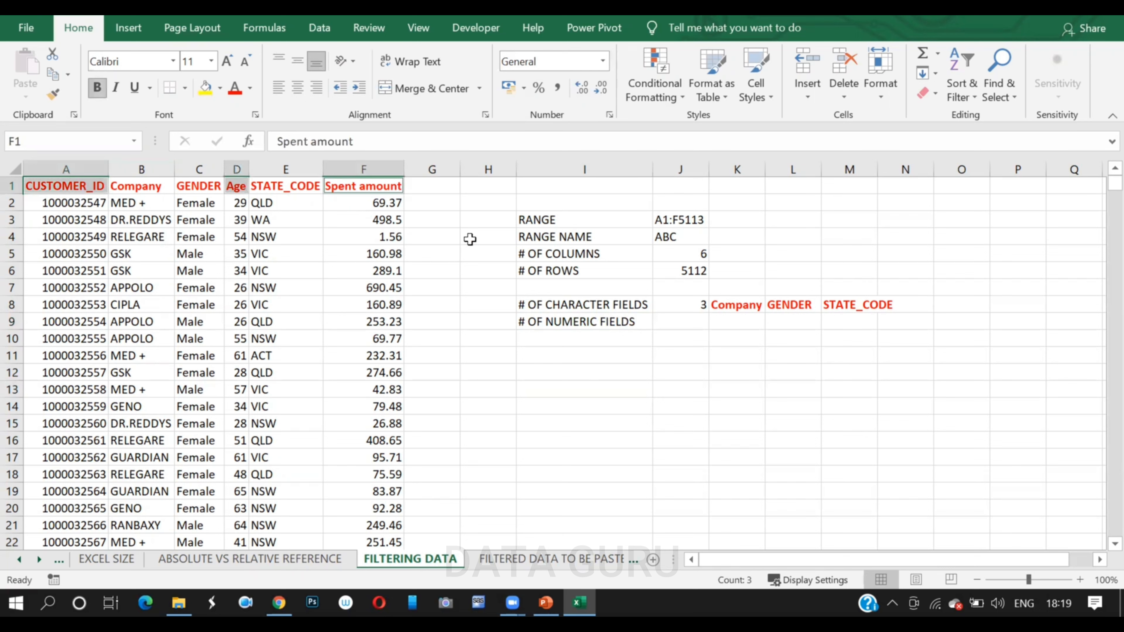
key(ctrl+c)
click(725, 316)
key(ctrl+v)
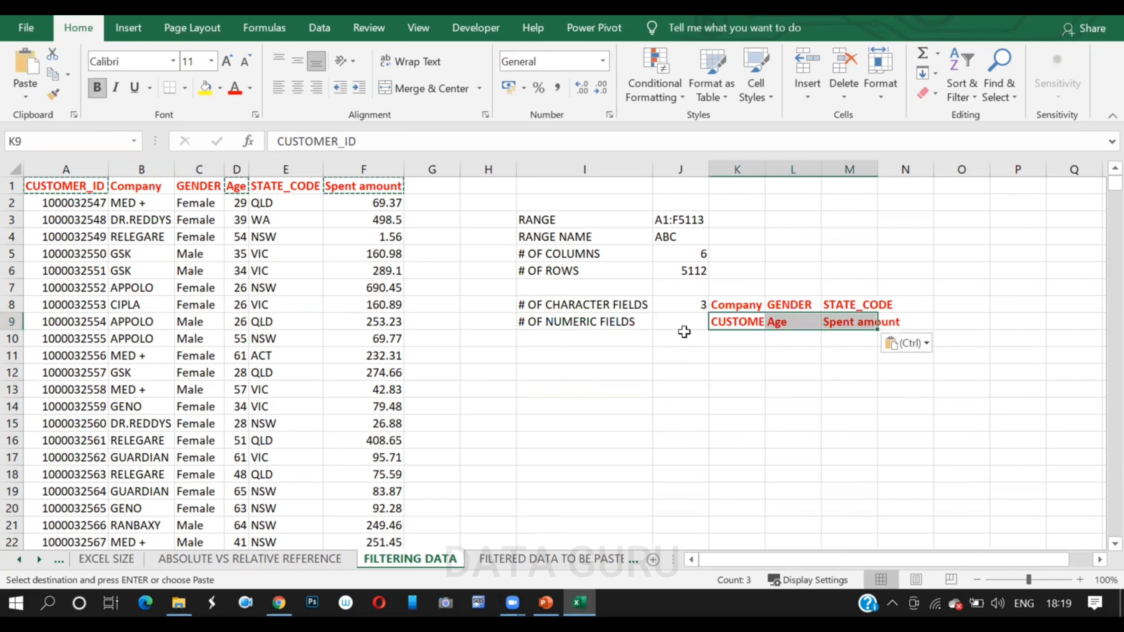
Enter the numeric field count 3 in J9 and autofit column K to its contents.
click(685, 323)
text(3)
click(720, 392)
click(842, 409)
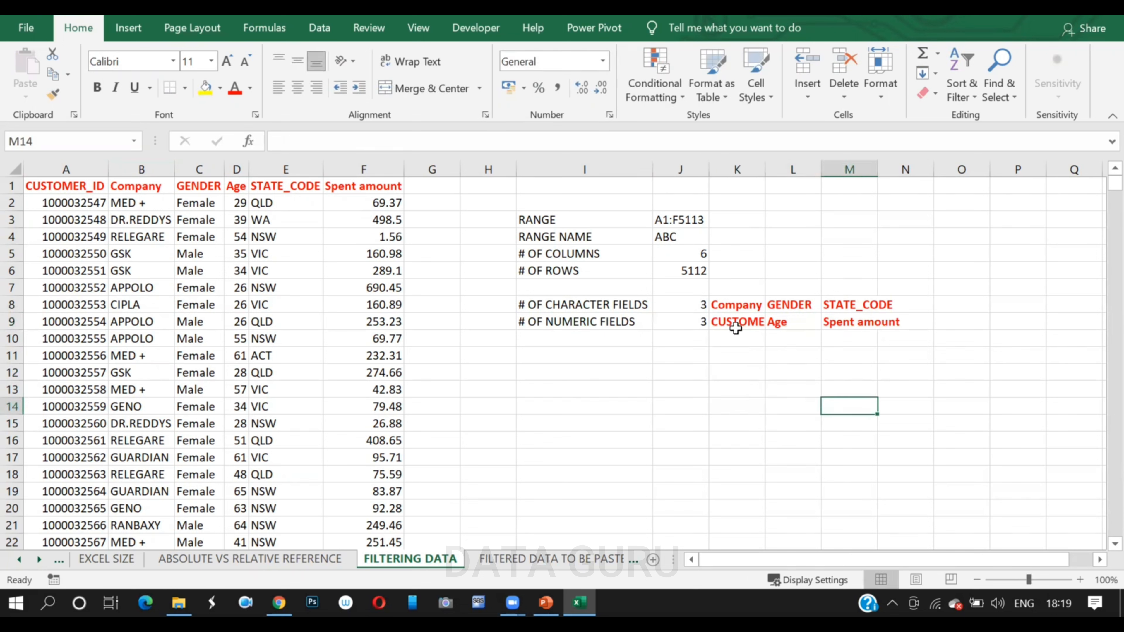
double_click(765, 165)
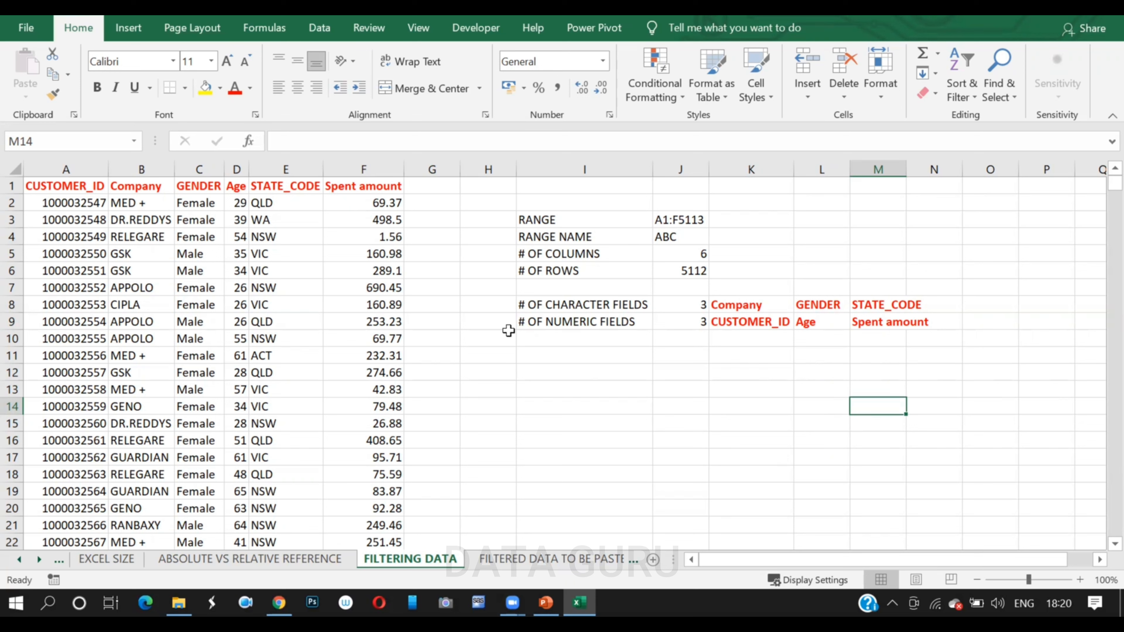
Turn on filtering for the customer data table's header row, starting from the Company header.
click(136, 283)
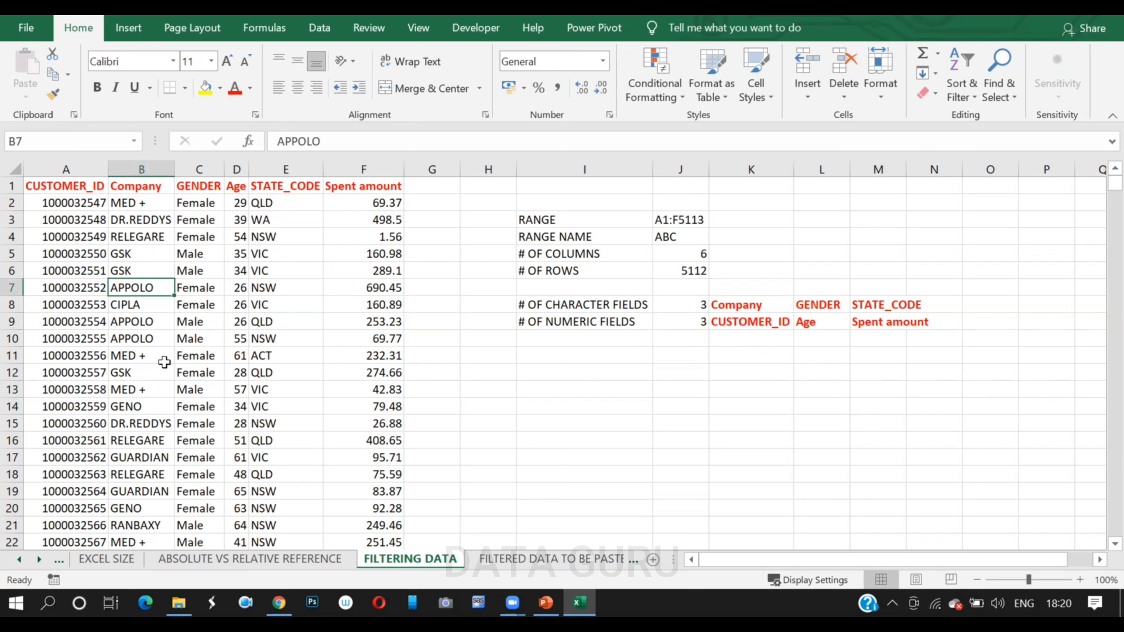
click(141, 169)
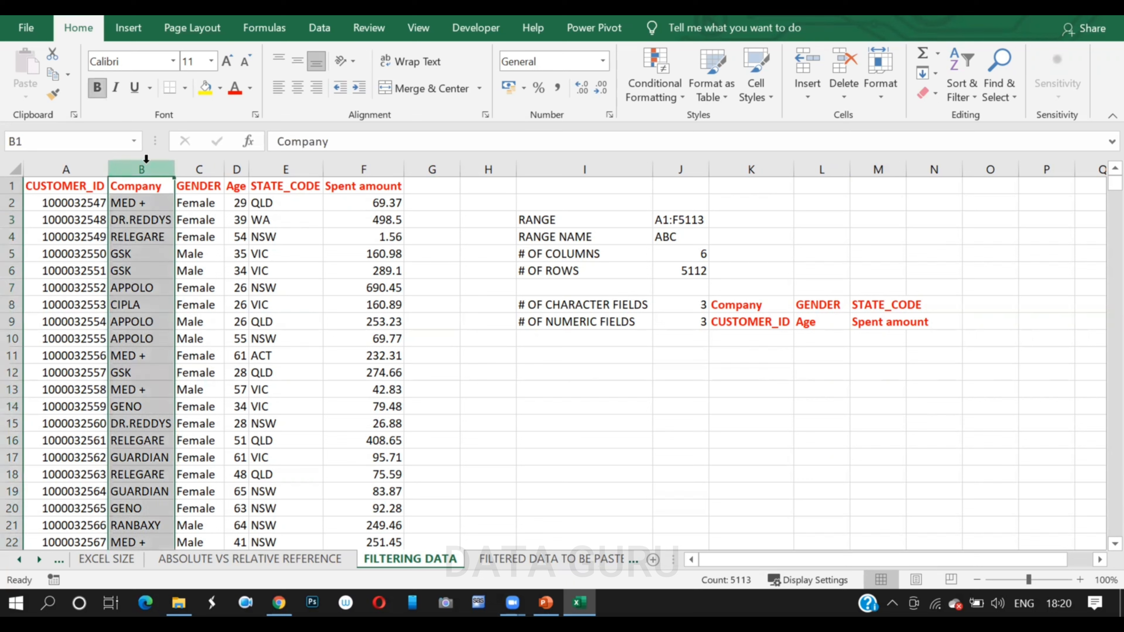
click(149, 187)
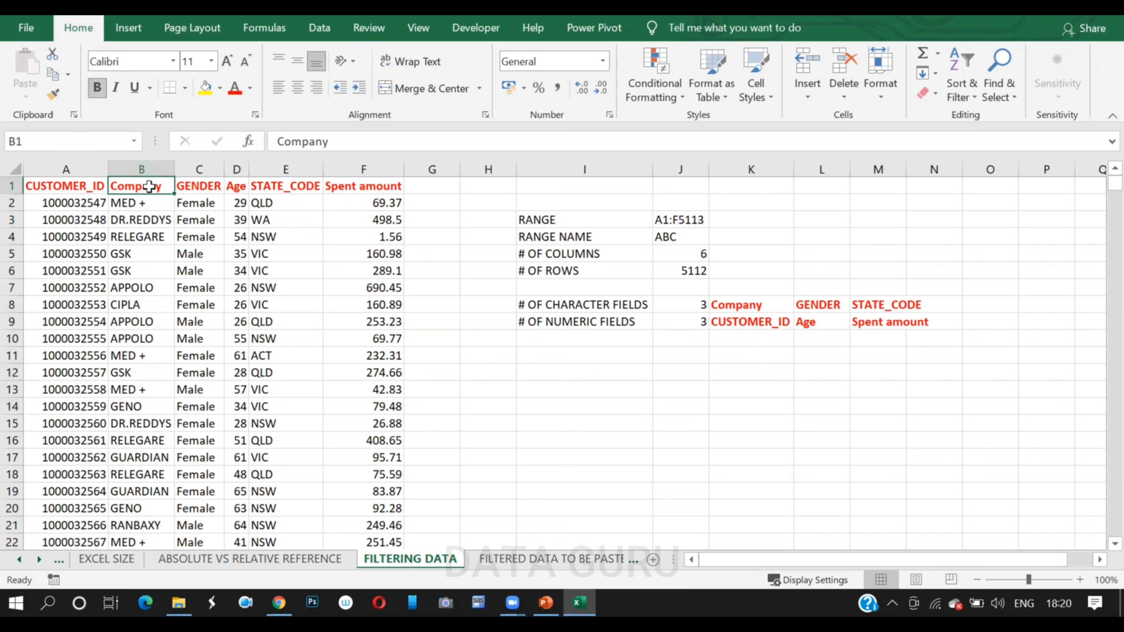
click(142, 239)
click(139, 187)
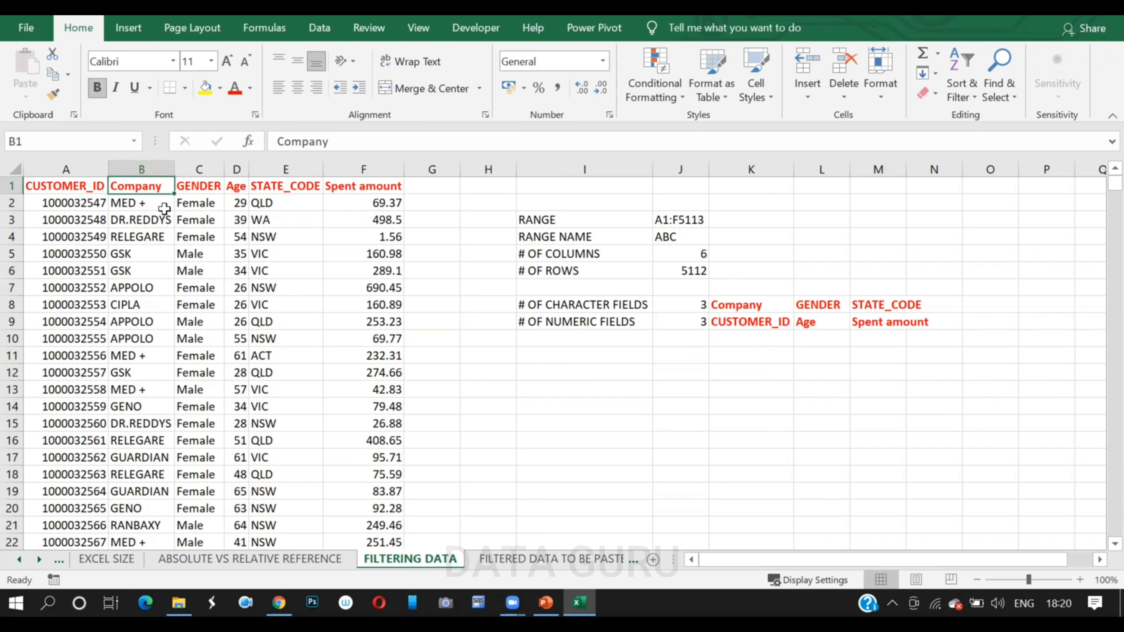
click(320, 27)
click(560, 79)
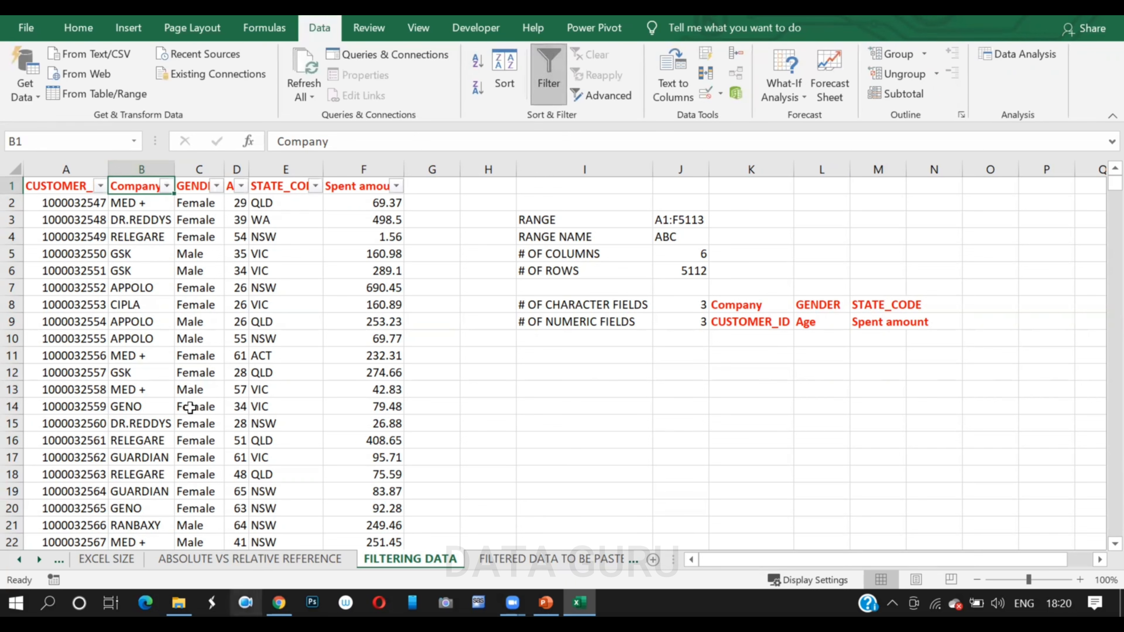
Filter the Company column to show only APPOLO.
click(166, 186)
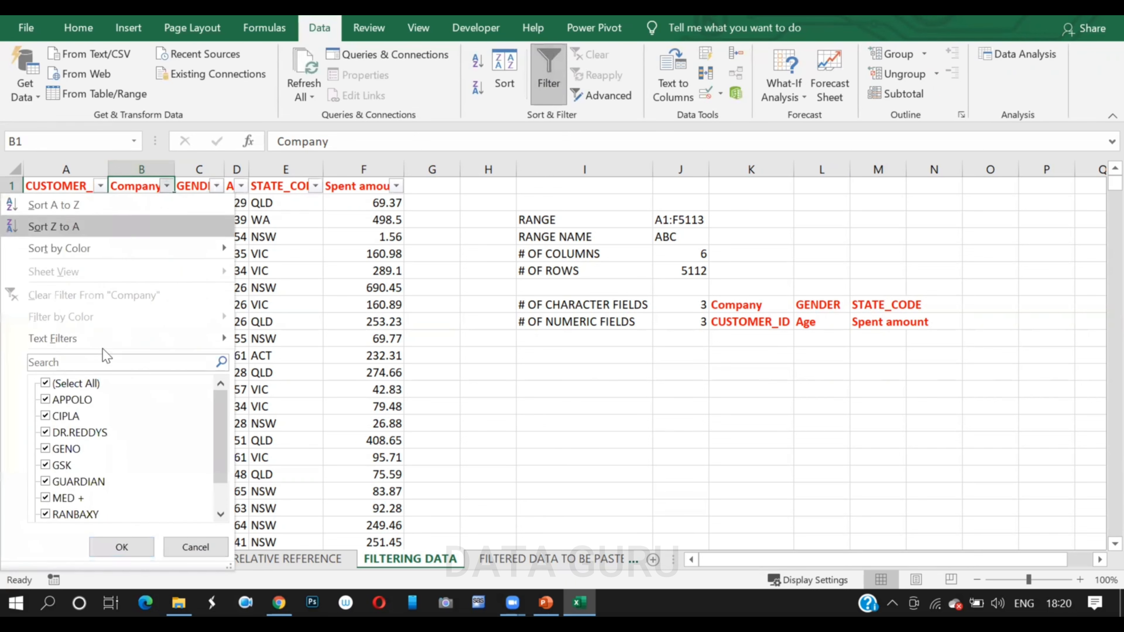
click(49, 382)
click(46, 399)
click(126, 546)
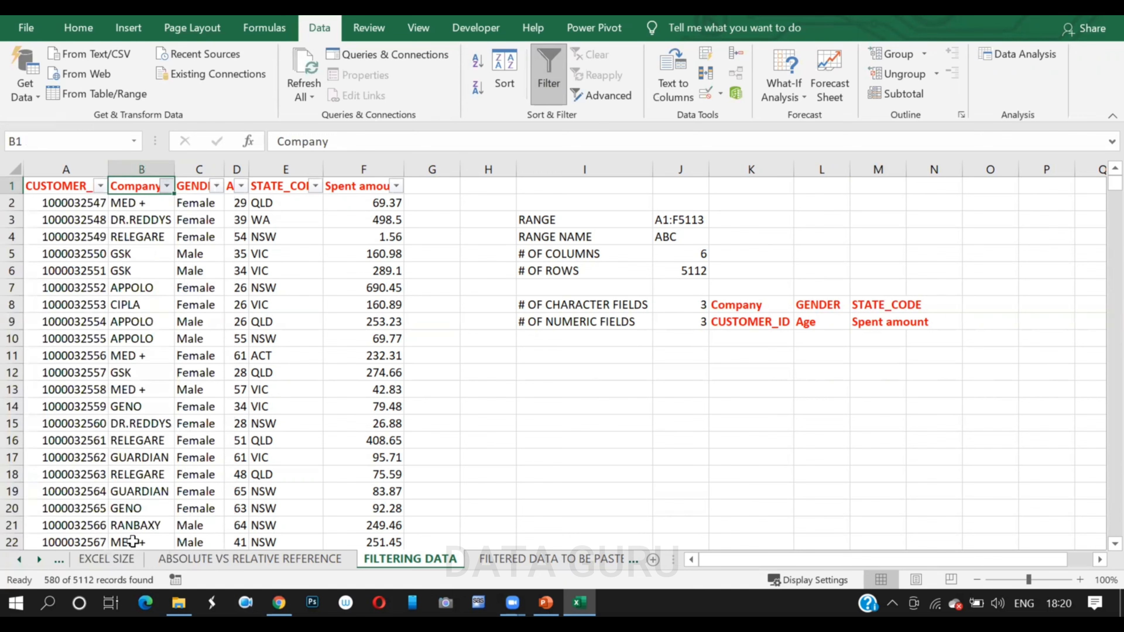
Copy the filtered APPOLO records with their headers to A1 of the FILTERED DATA TO BE PASTED sheet.
click(85, 191)
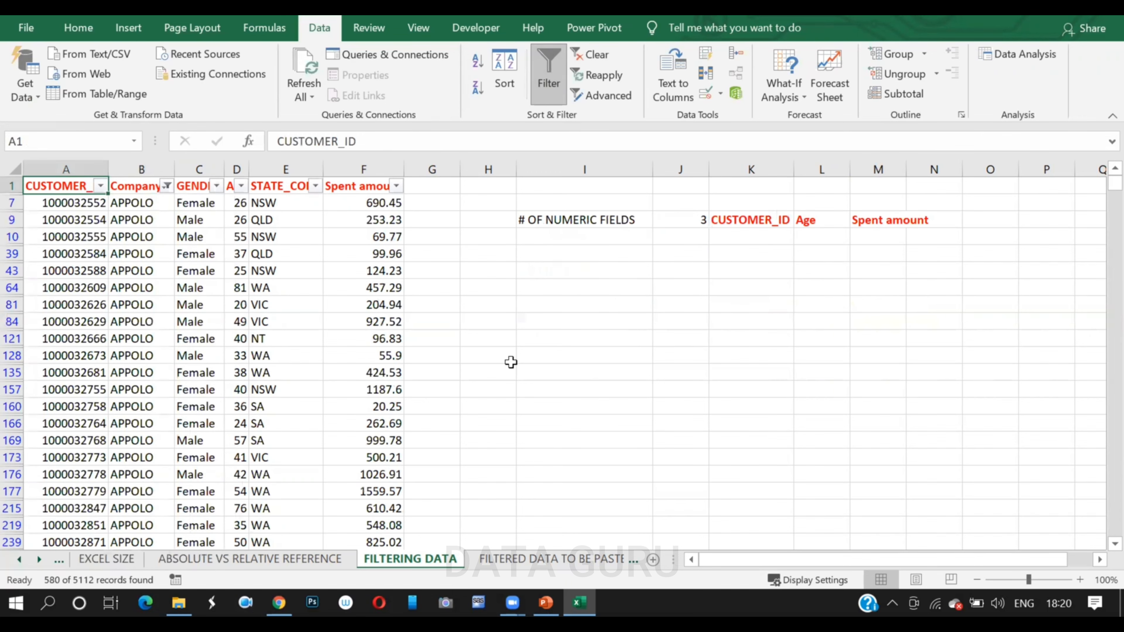
key(ctrl+shift+Right)
key(ctrl+shift+Down)
key(ctrl+c)
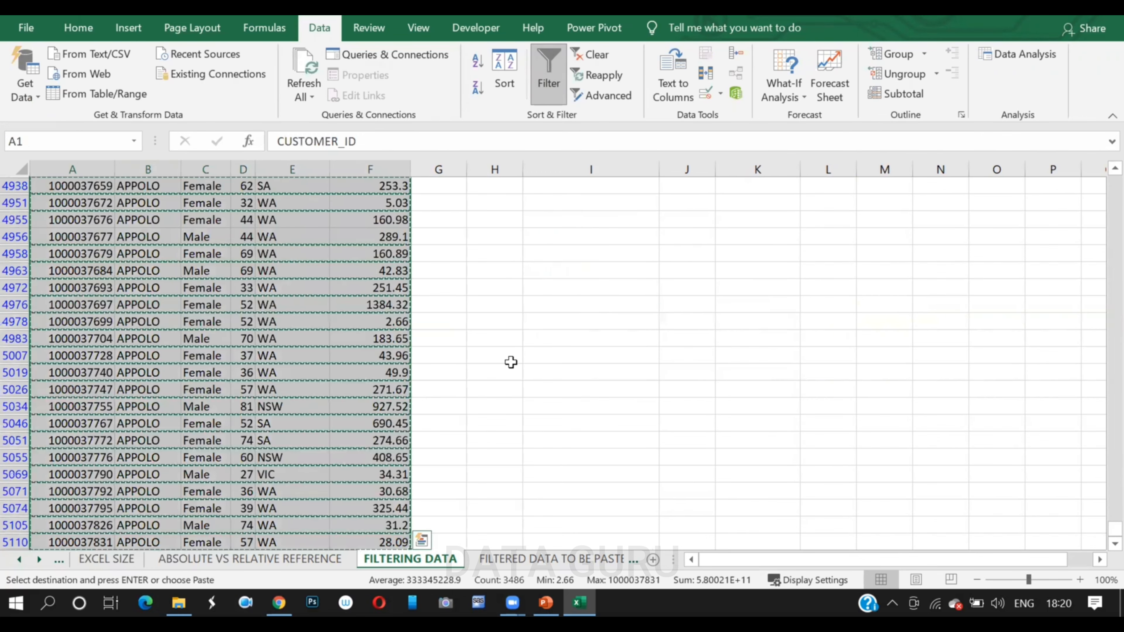
click(487, 560)
click(47, 181)
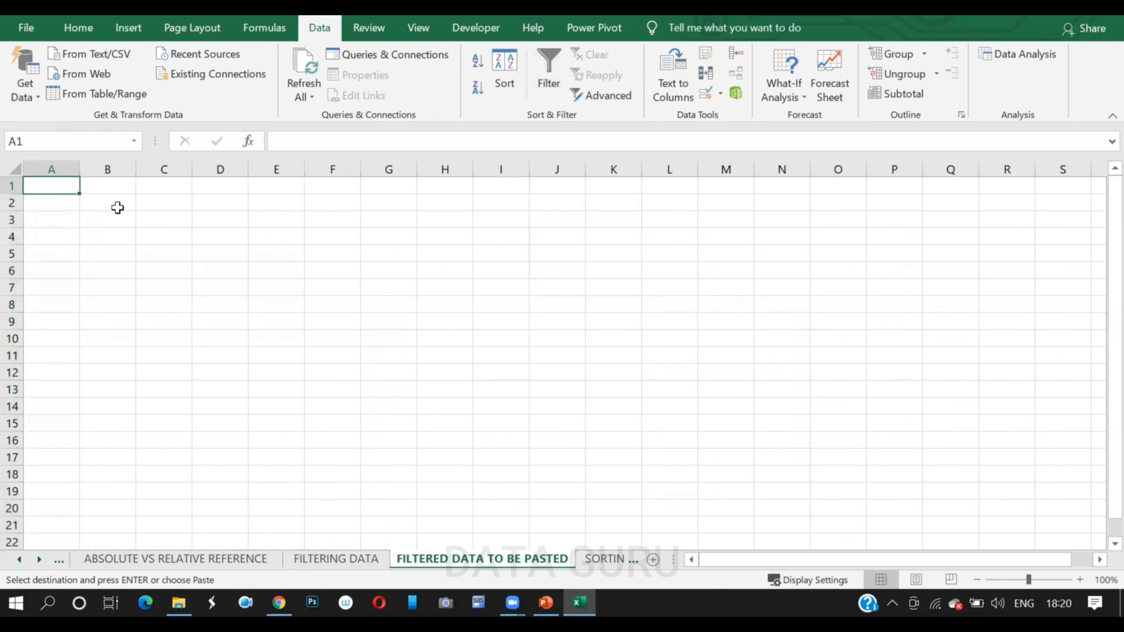
key(ctrl+v)
Autofit all column widths of the pasted APPOLO data.
click(577, 323)
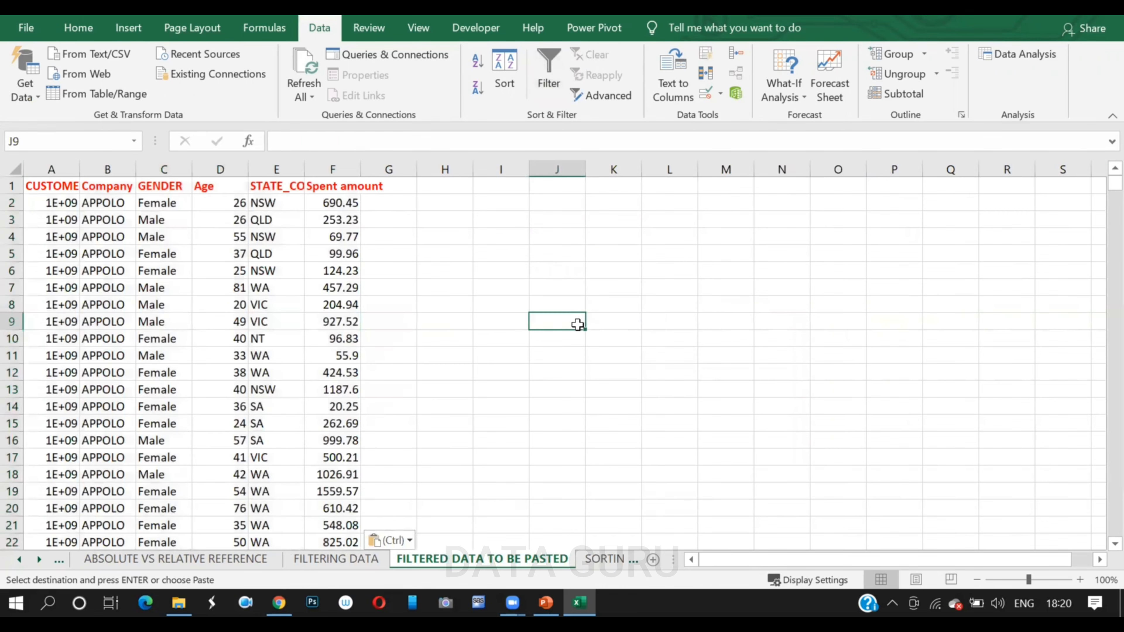
click(13, 169)
double_click(80, 169)
click(543, 301)
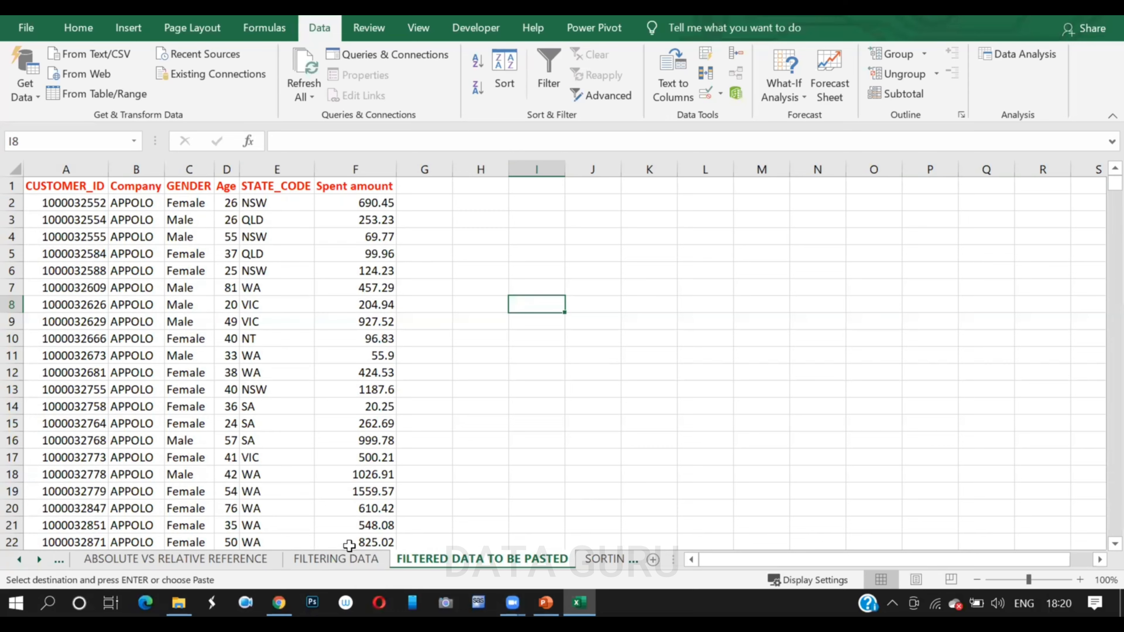
Return to the FILTERING DATA sheet and turn off the table's filter.
click(358, 559)
click(146, 253)
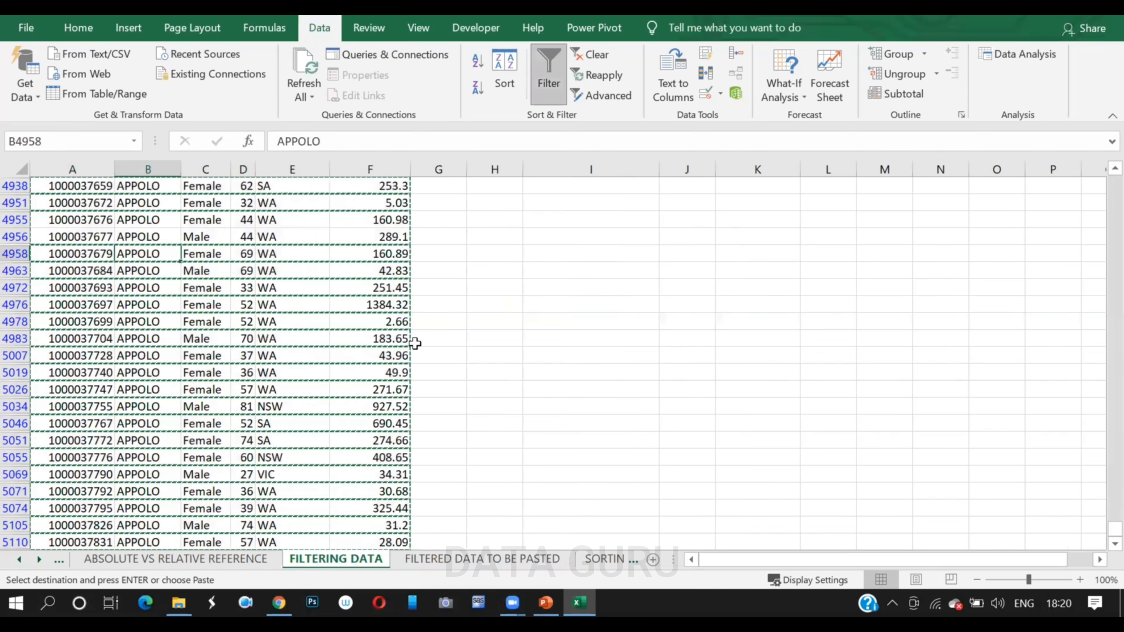
key(ctrl+shift+Up)
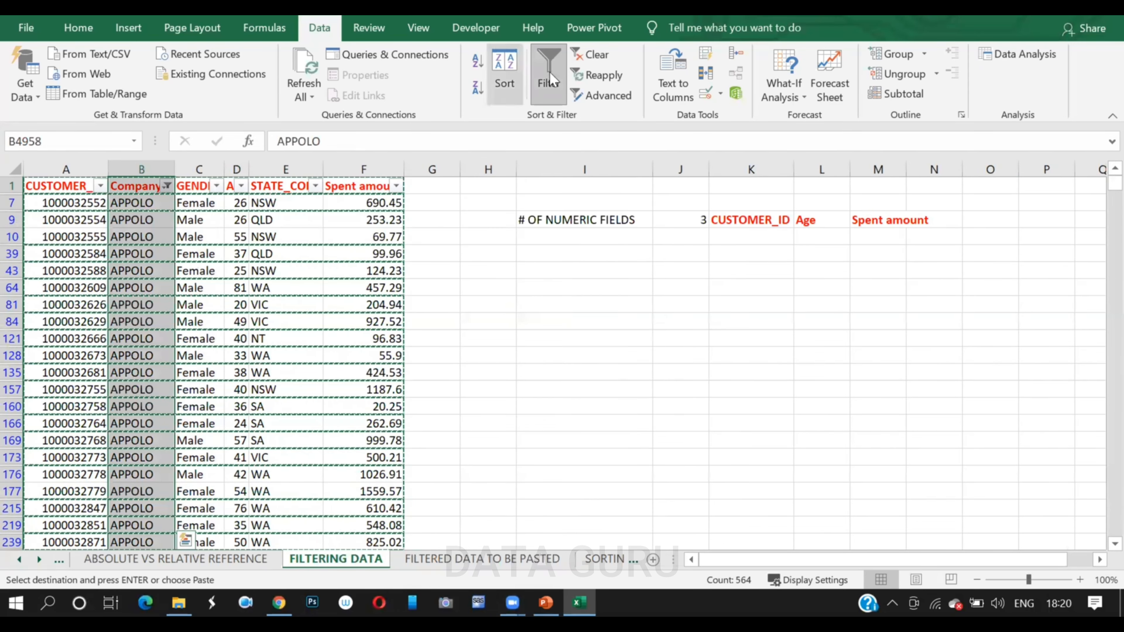
click(558, 82)
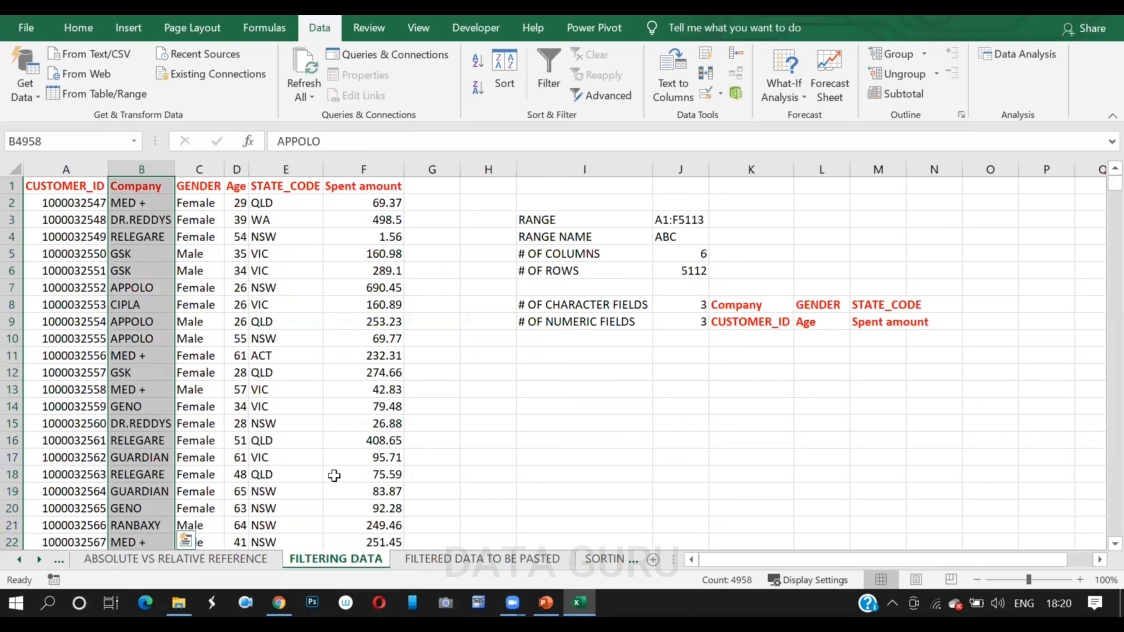
Turn filtering back on and filter the Company column to APPOLO, CIPLA and GENO.
click(146, 192)
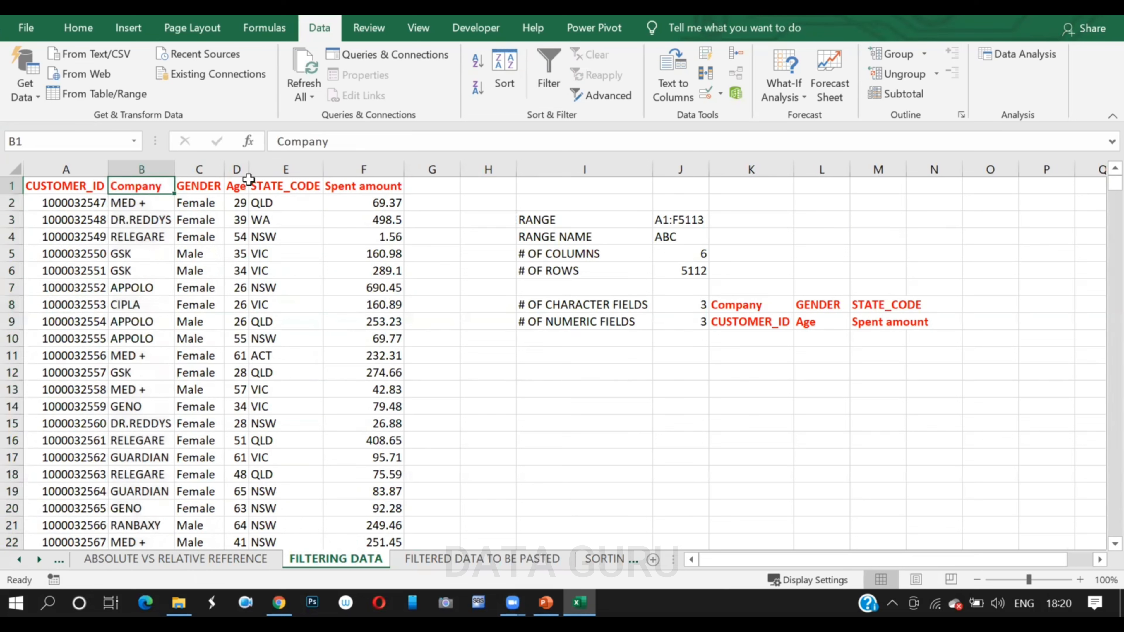
click(556, 70)
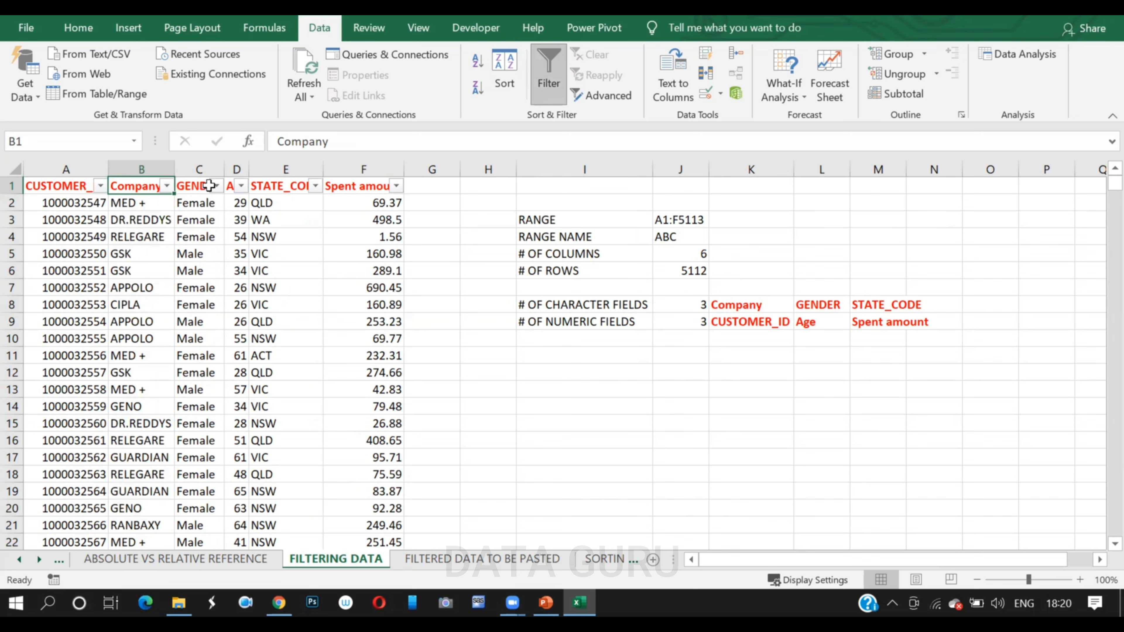
click(167, 186)
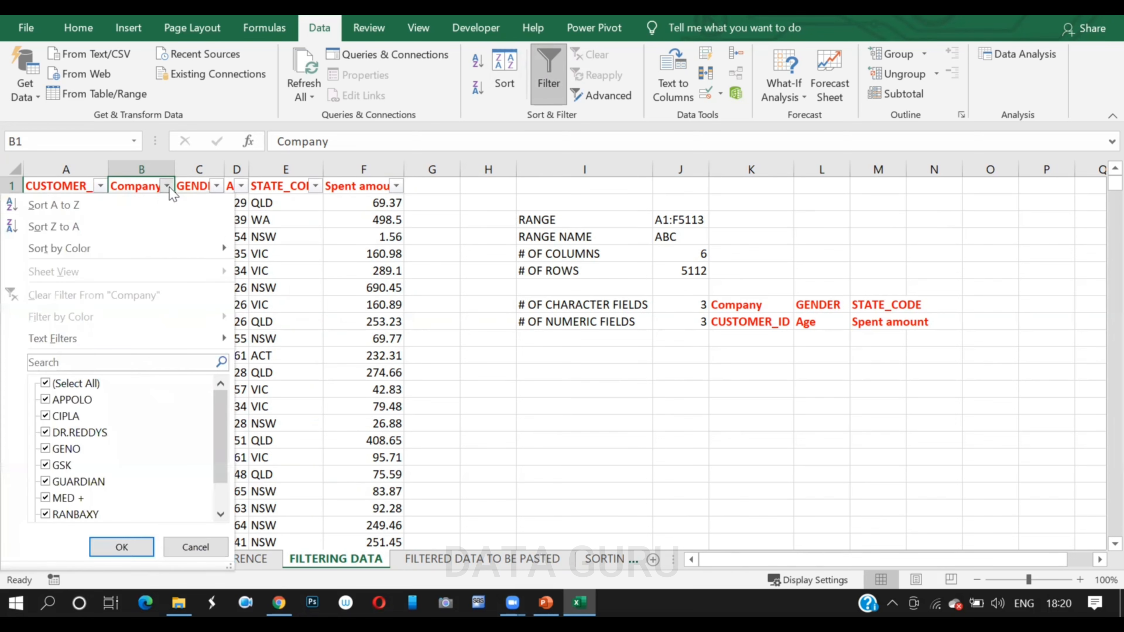
click(45, 384)
click(45, 399)
click(45, 416)
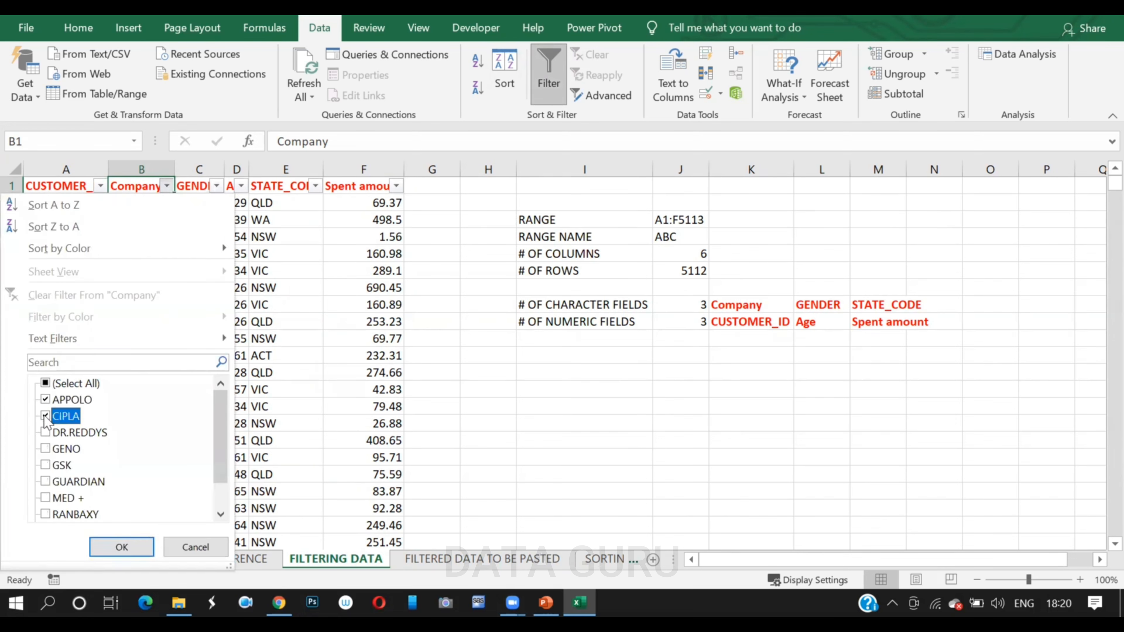
click(46, 449)
click(122, 548)
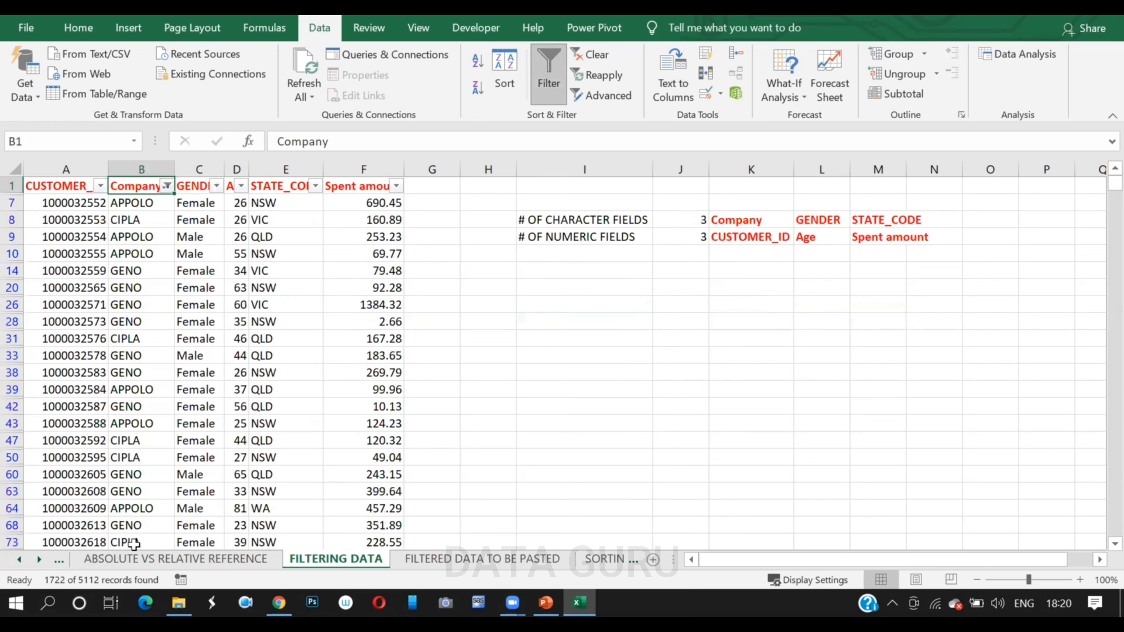
Filter the GENDER column to show only Female.
click(216, 186)
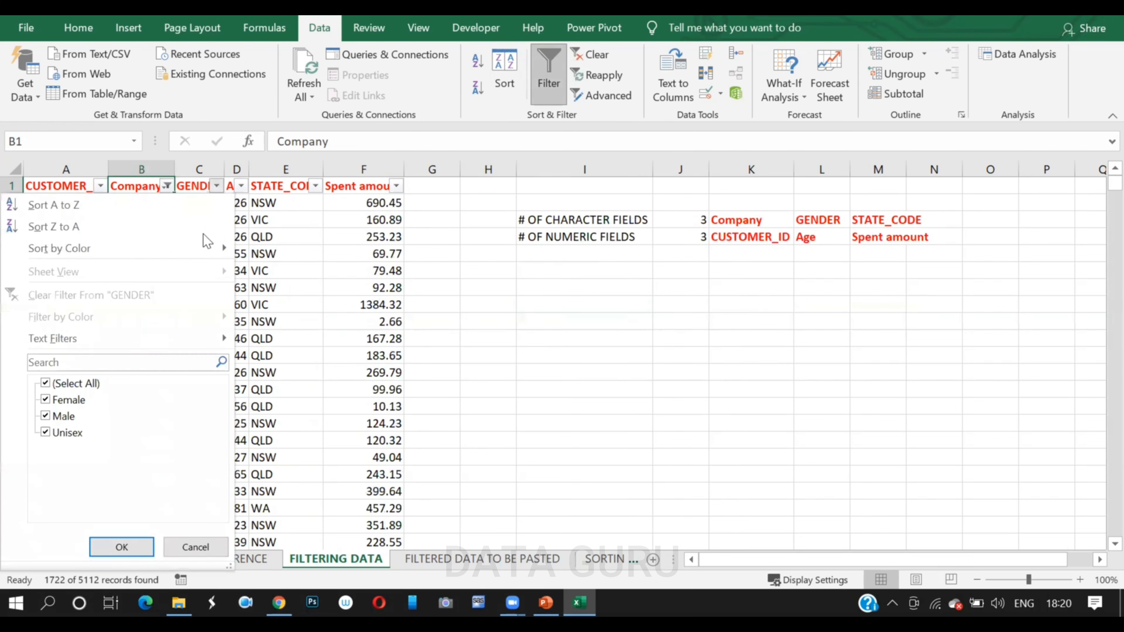
click(58, 384)
click(45, 400)
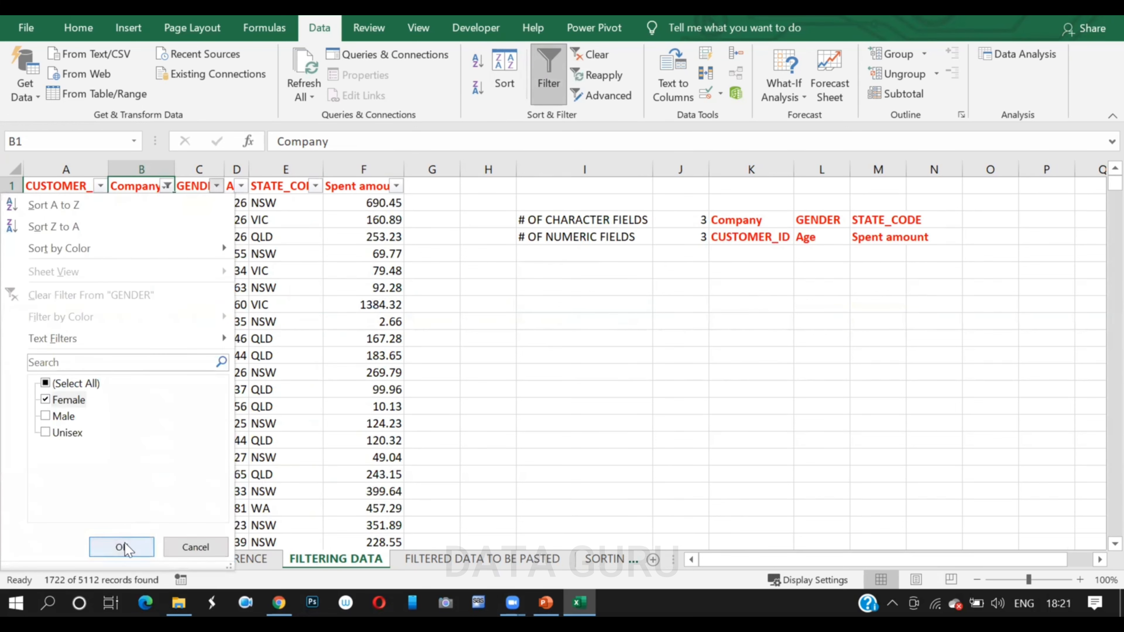
click(122, 547)
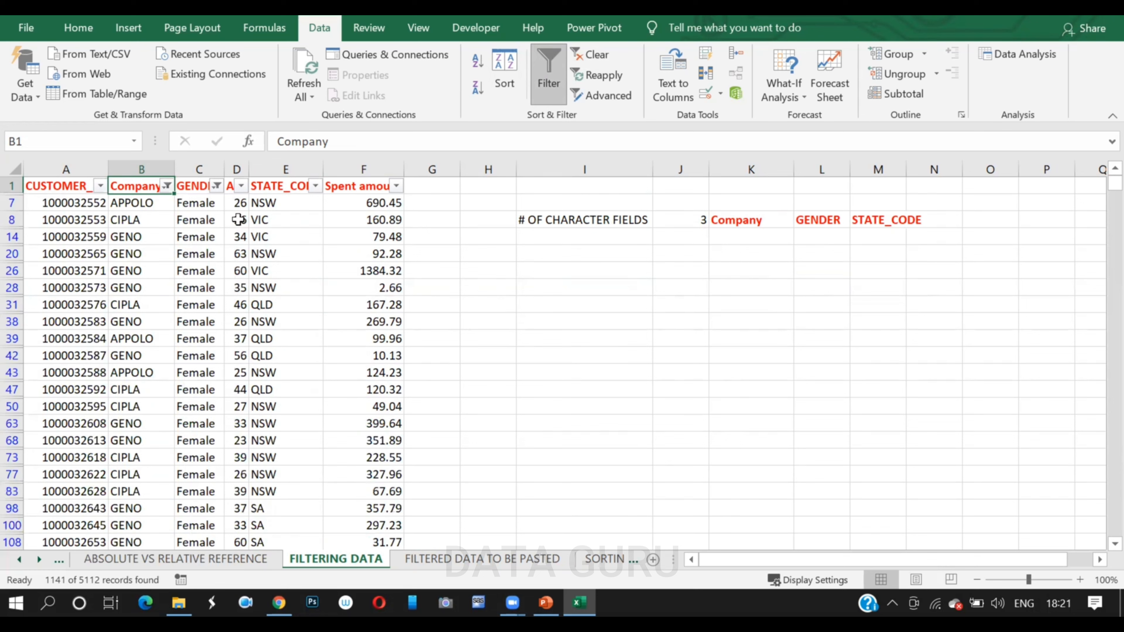
Filter the Age column to show only values greater than 50.
click(241, 186)
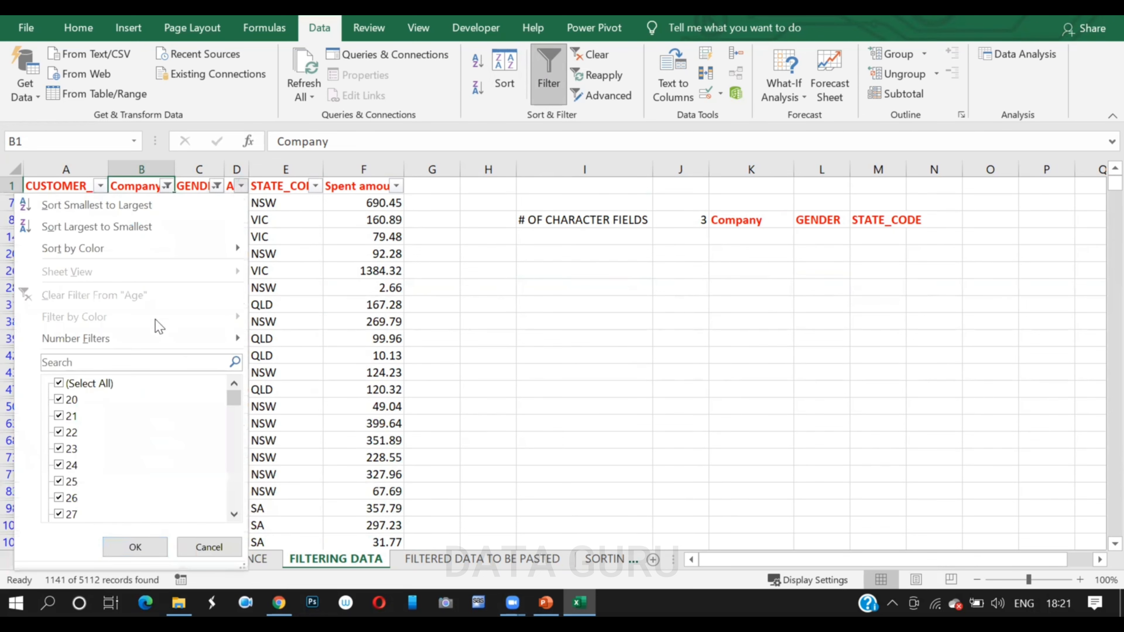
mouse_move(99, 341)
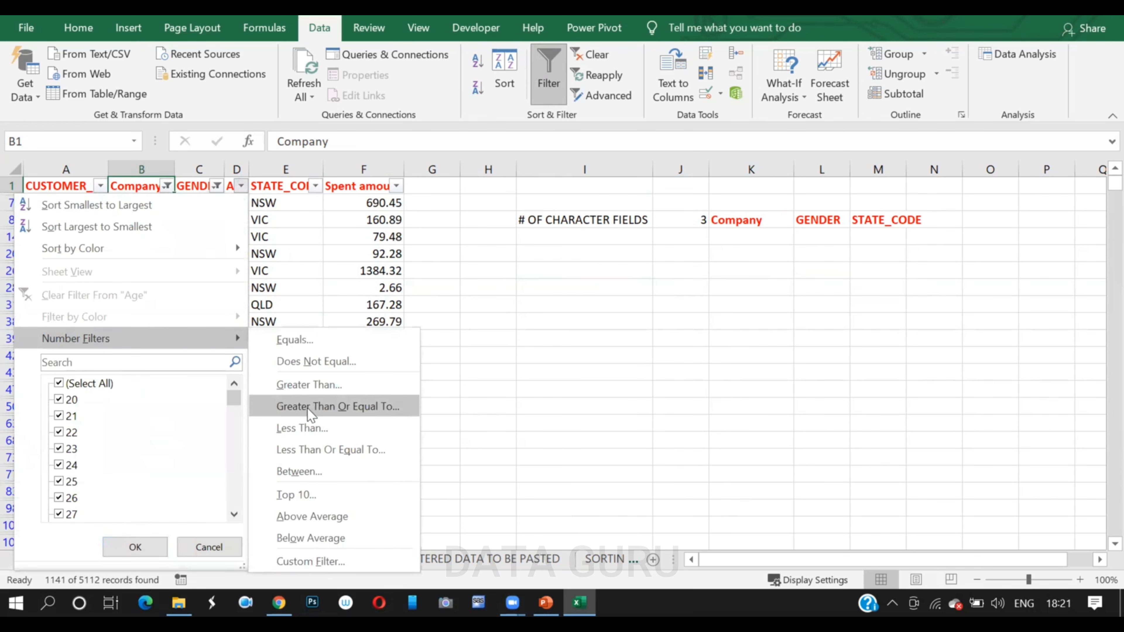
click(316, 385)
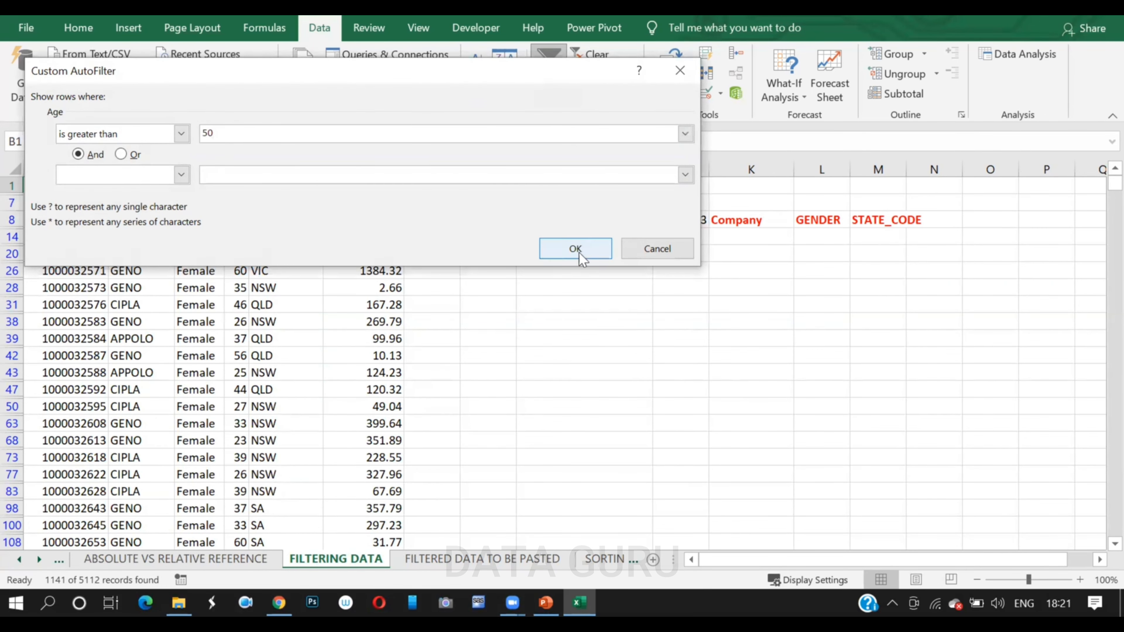
click(600, 251)
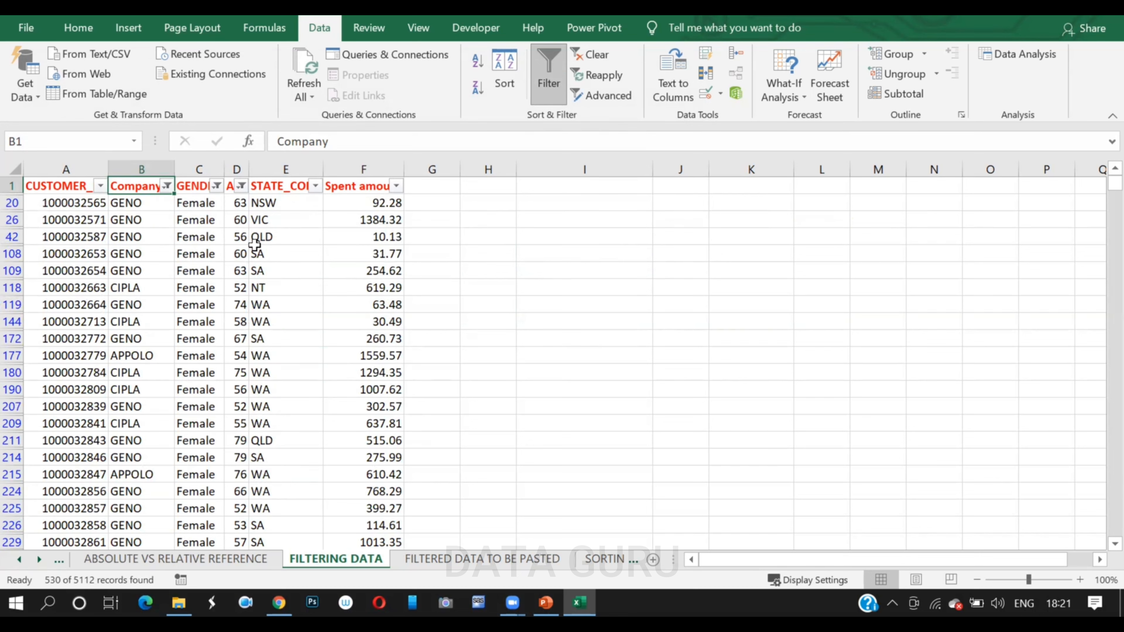
Filter the STATE_CODE column to show only NSW and QLD.
click(315, 185)
click(133, 384)
click(140, 417)
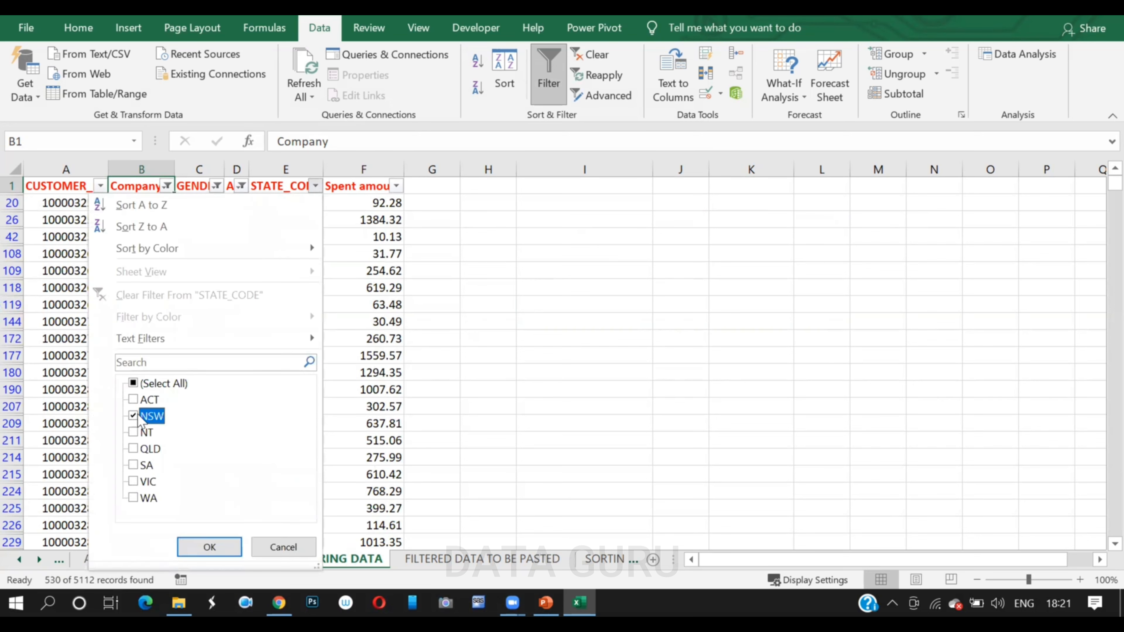
click(141, 449)
click(209, 547)
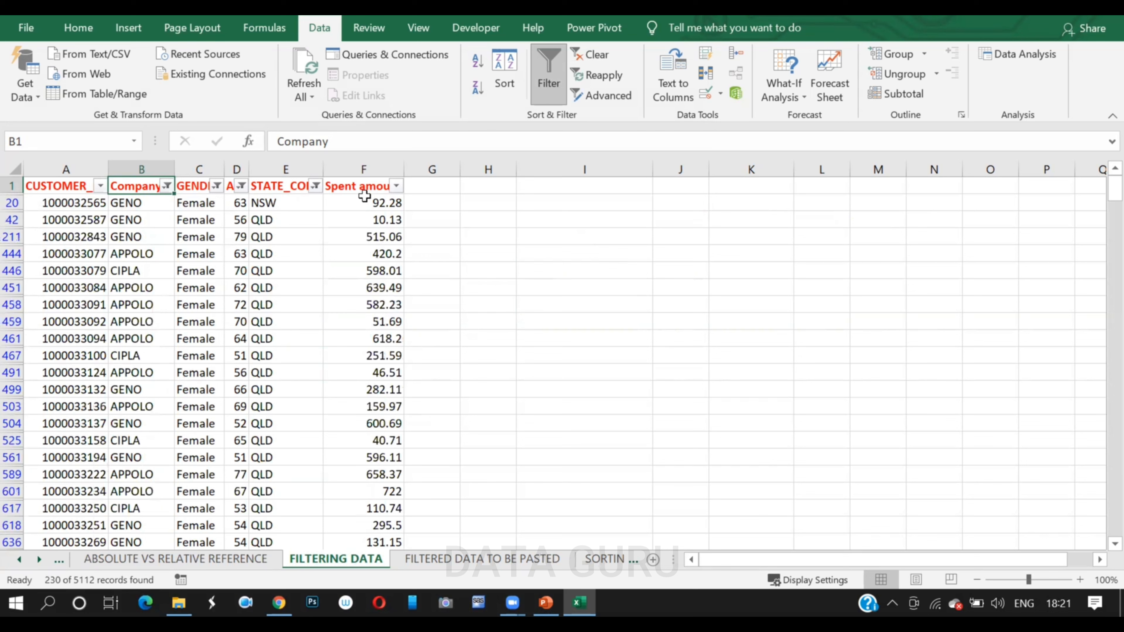
Filter the Spent amount column to values between 500 and 1500.
click(396, 186)
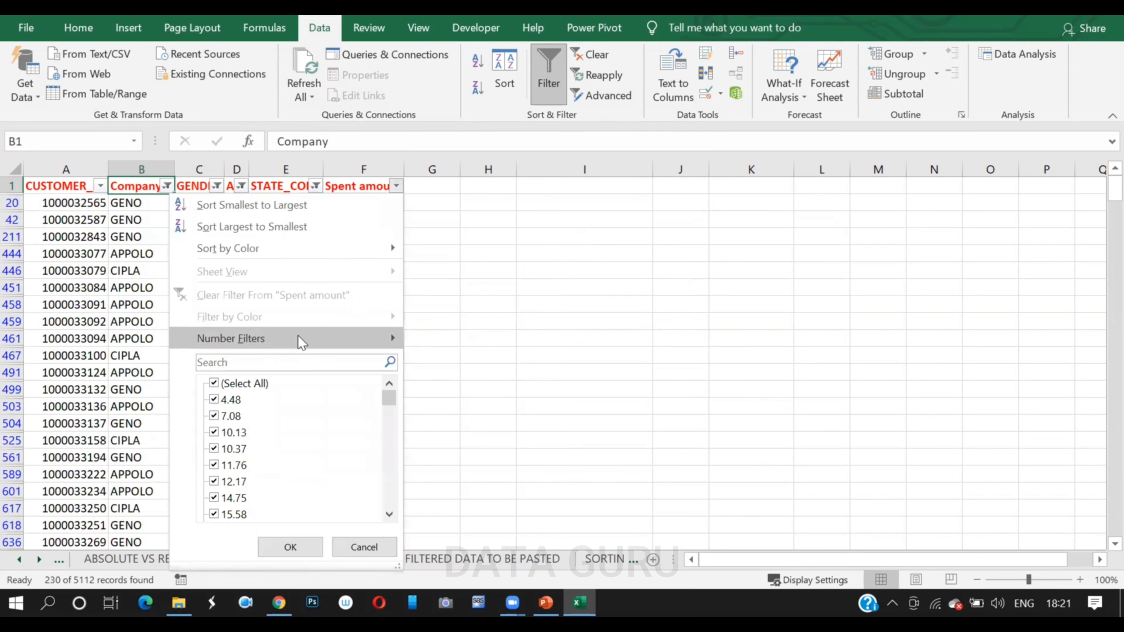
mouse_move(302, 339)
click(447, 472)
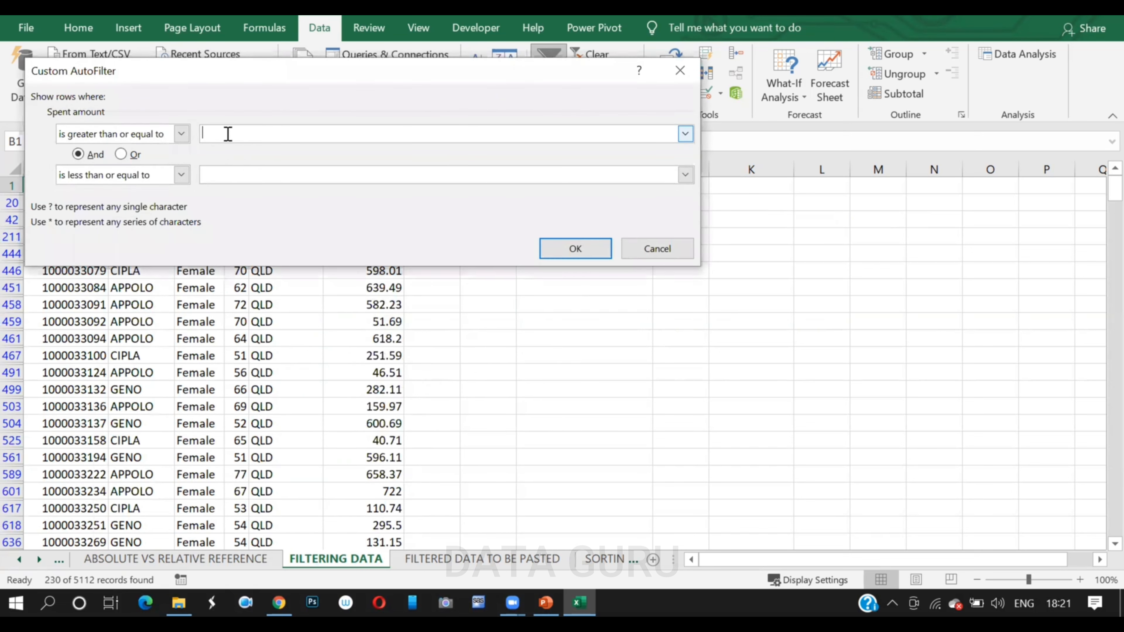
text(500)
click(229, 174)
text(1500)
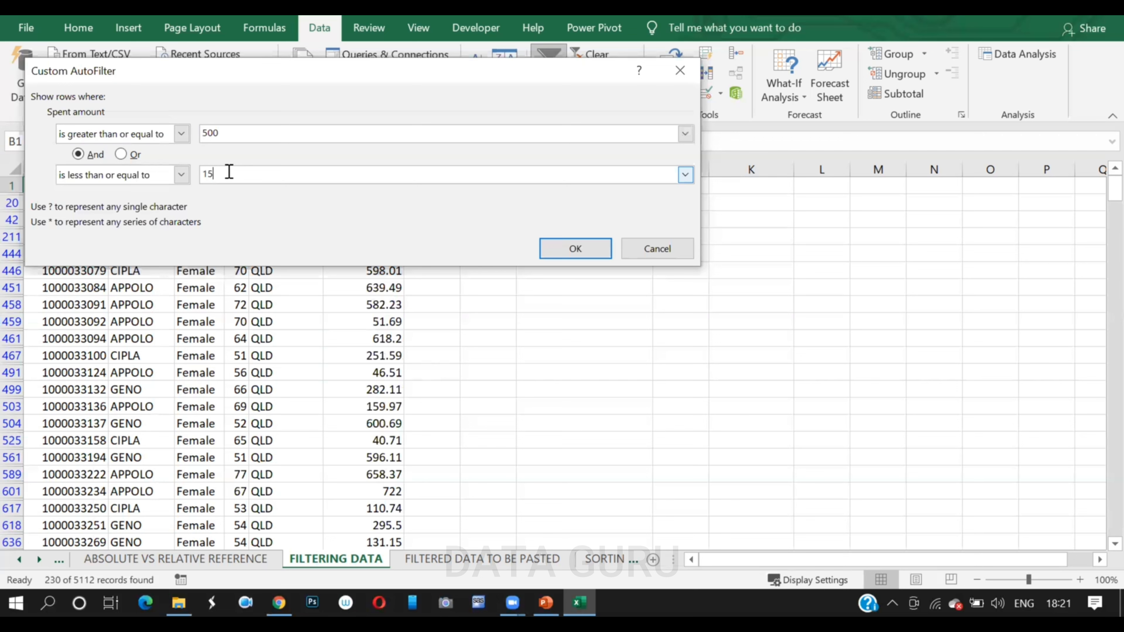
click(559, 249)
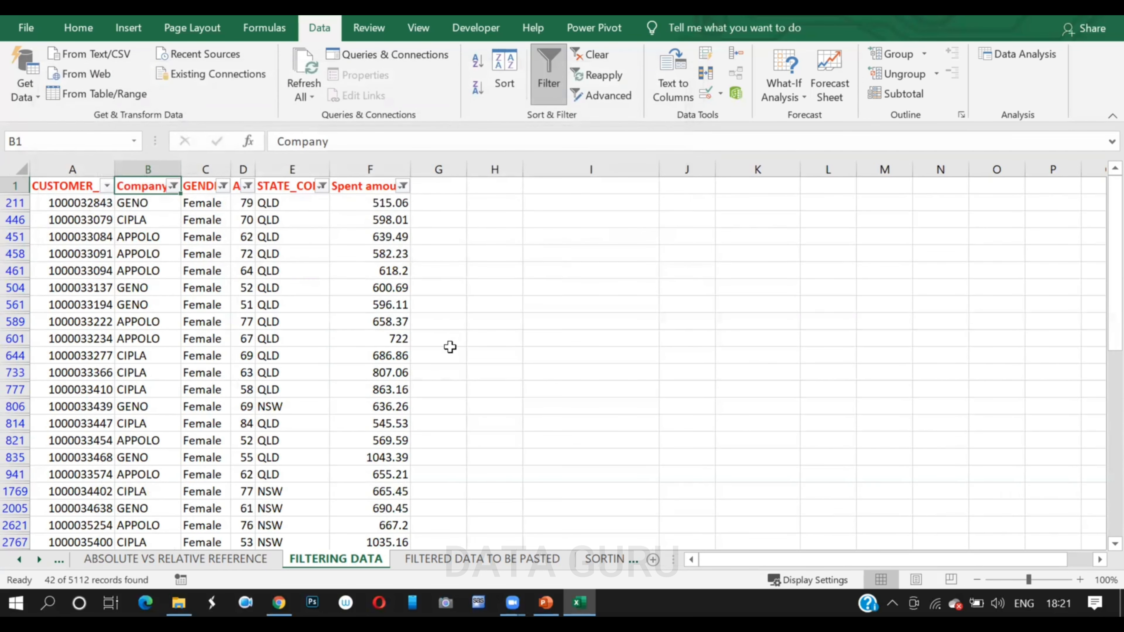
Copy the filtered table with its headers and paste it at cell J1 of the FILTERED DATA TO BE PASTED sheet.
click(76, 189)
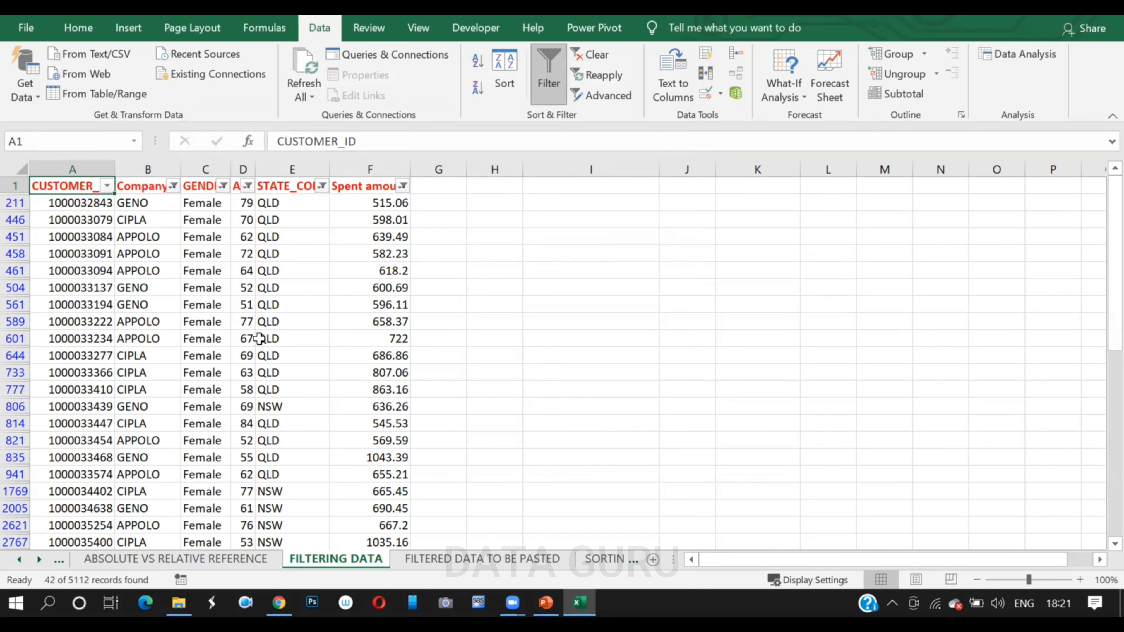
key(ctrl+shift+Right)
key(ctrl+shift+Down)
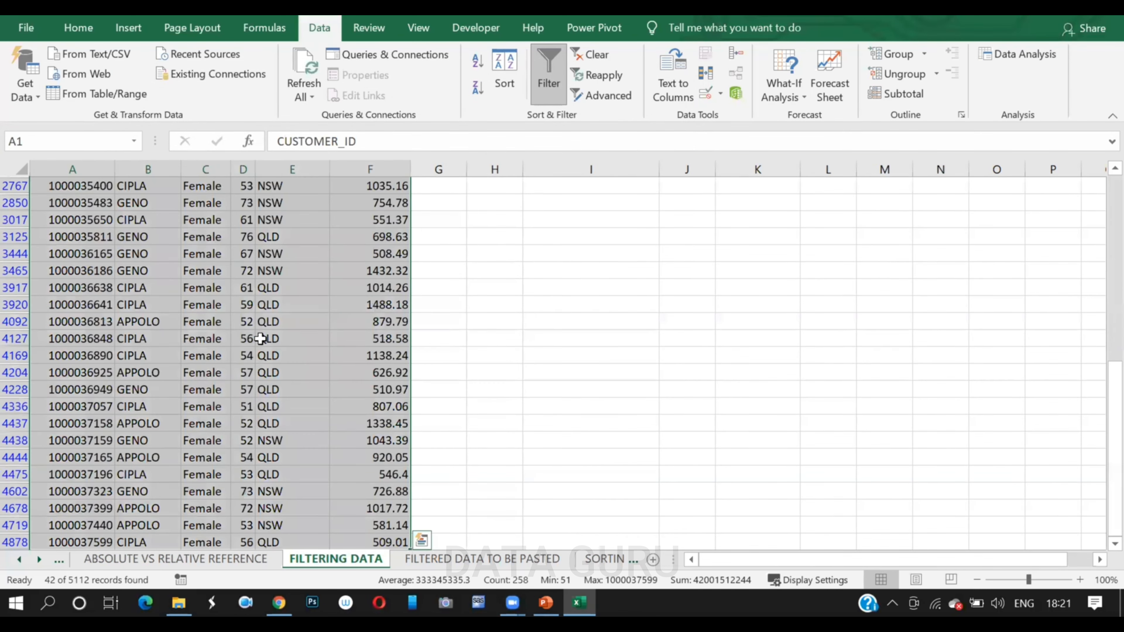
key(ctrl+c)
click(447, 559)
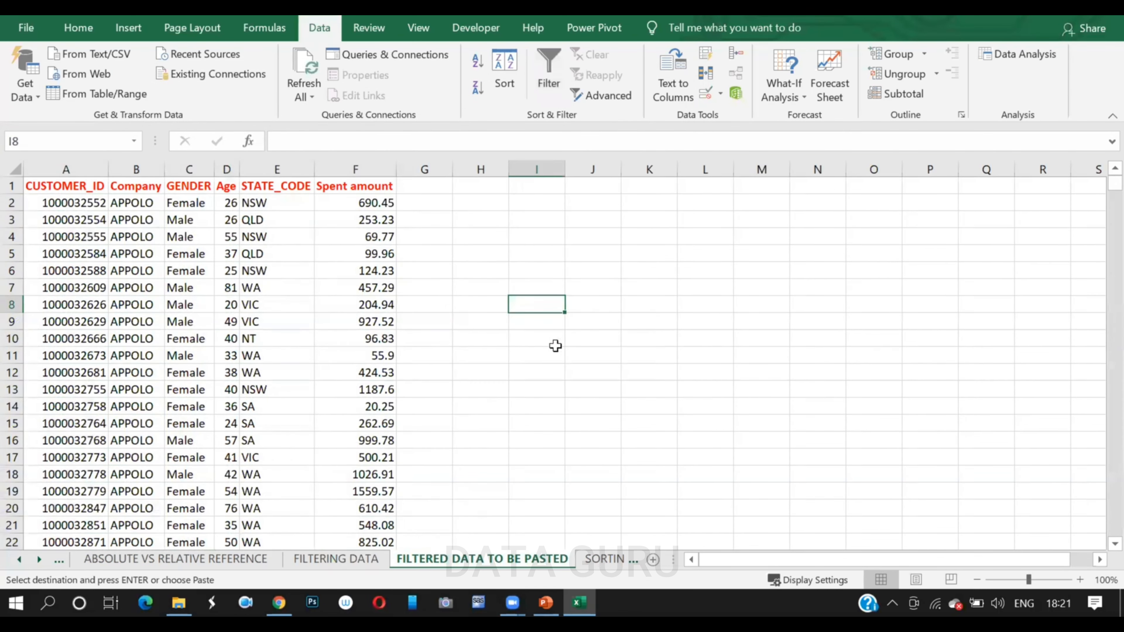
click(605, 184)
key(ctrl+v)
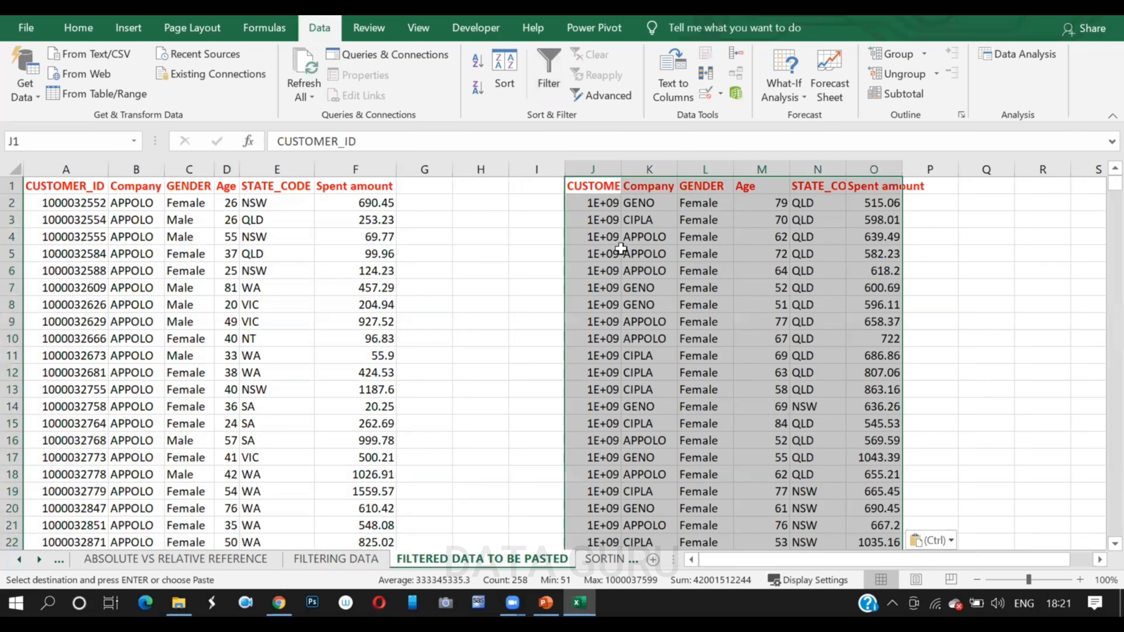
click(784, 342)
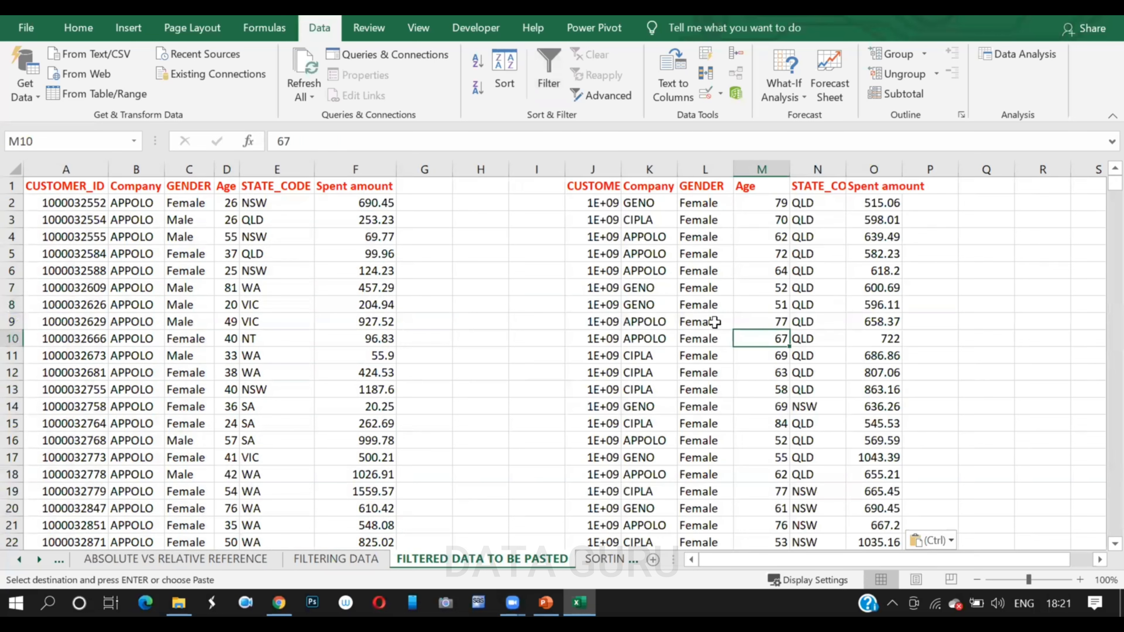
Autofit all column widths on the FILTERED DATA TO BE PASTED sheet.
click(6, 167)
double_click(108, 170)
click(781, 305)
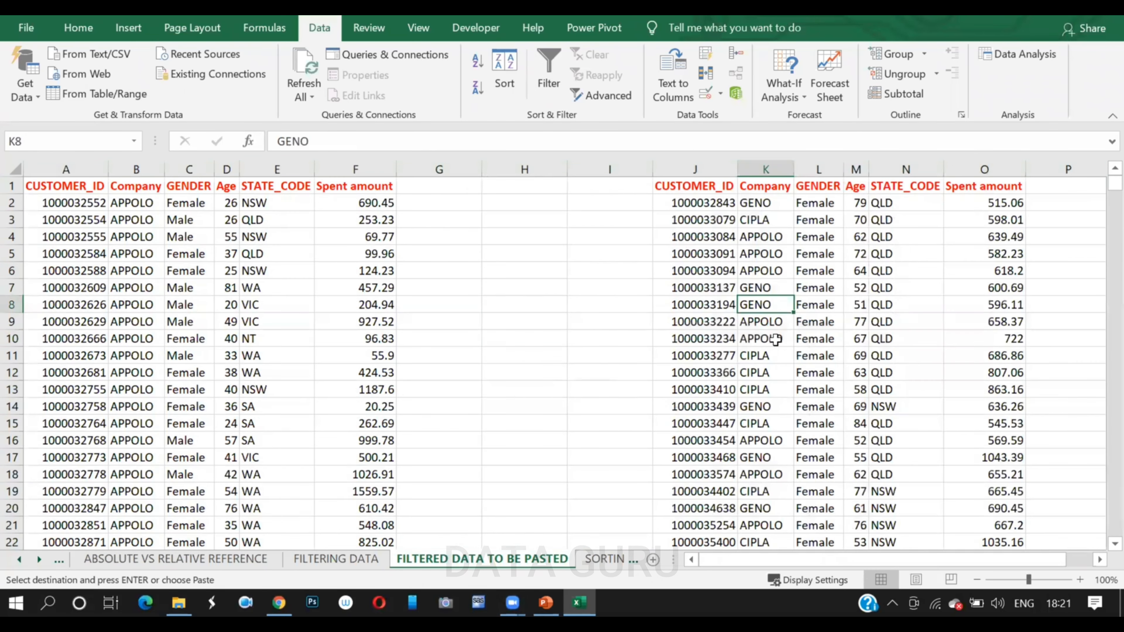
Return to the FILTERING DATA sheet and remove the table's filter.
click(336, 559)
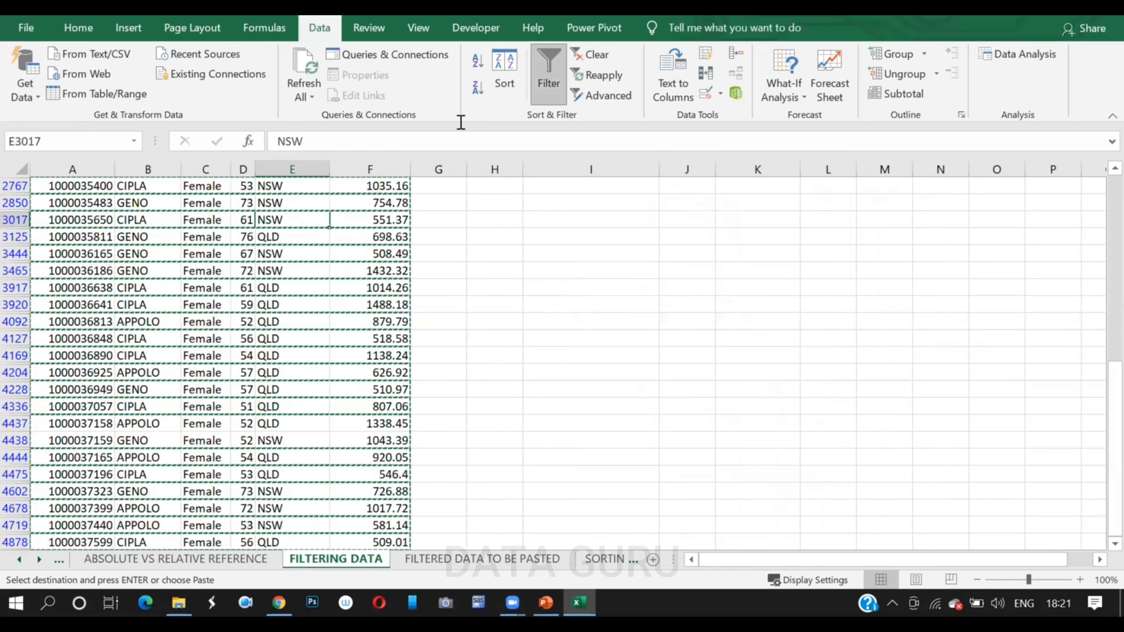
click(548, 70)
scroll(261, 350, up, 18)
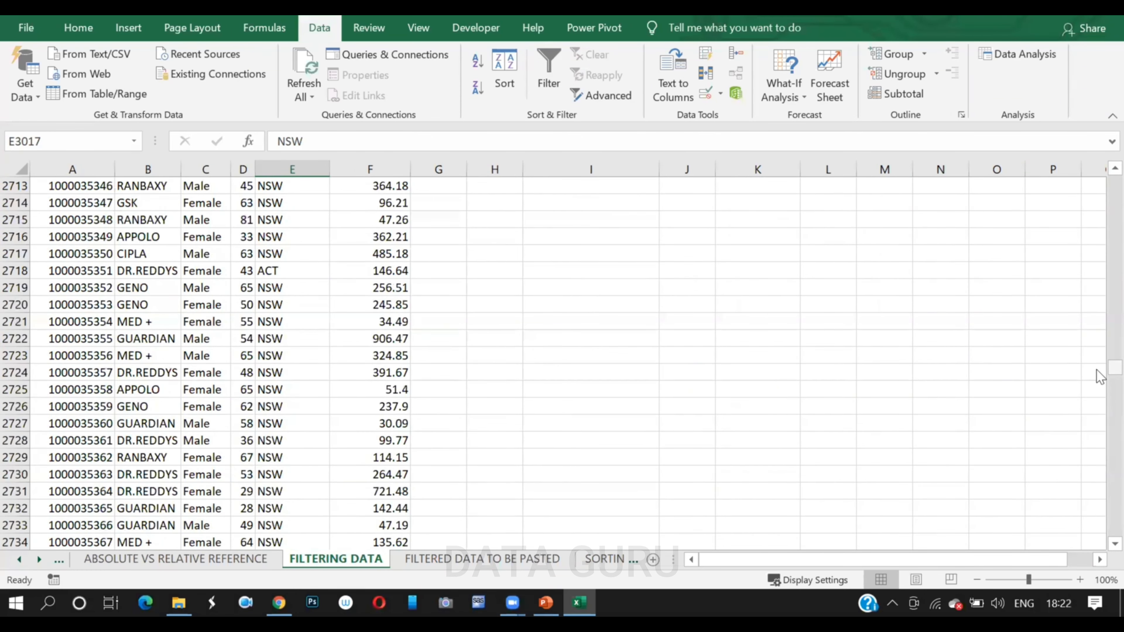
drag(1111, 369, 1099, 181)
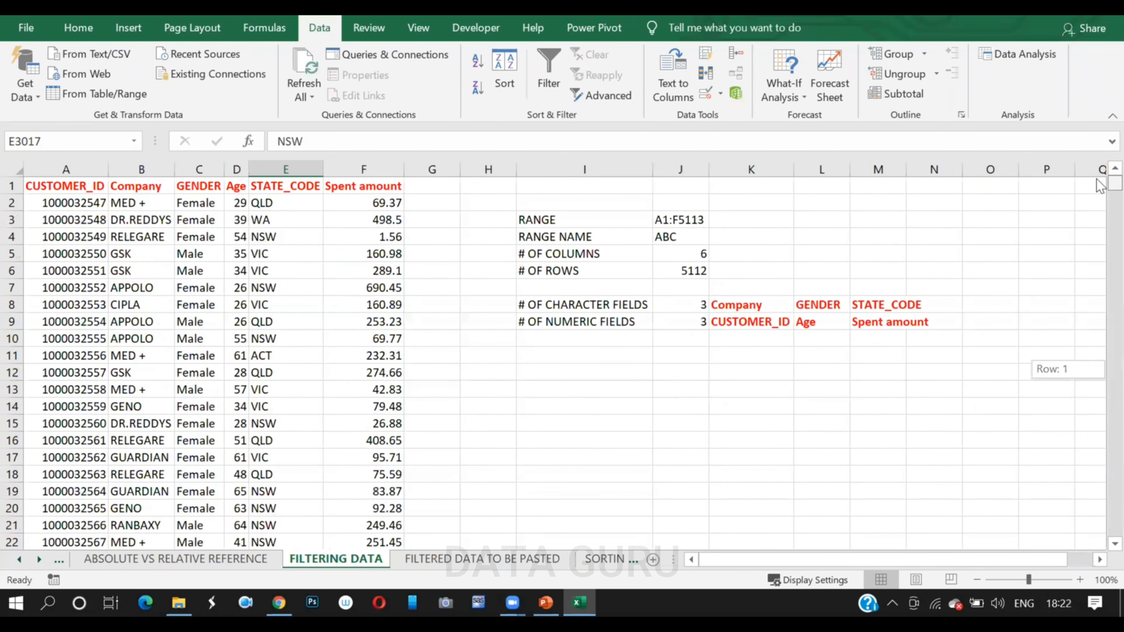
click(134, 184)
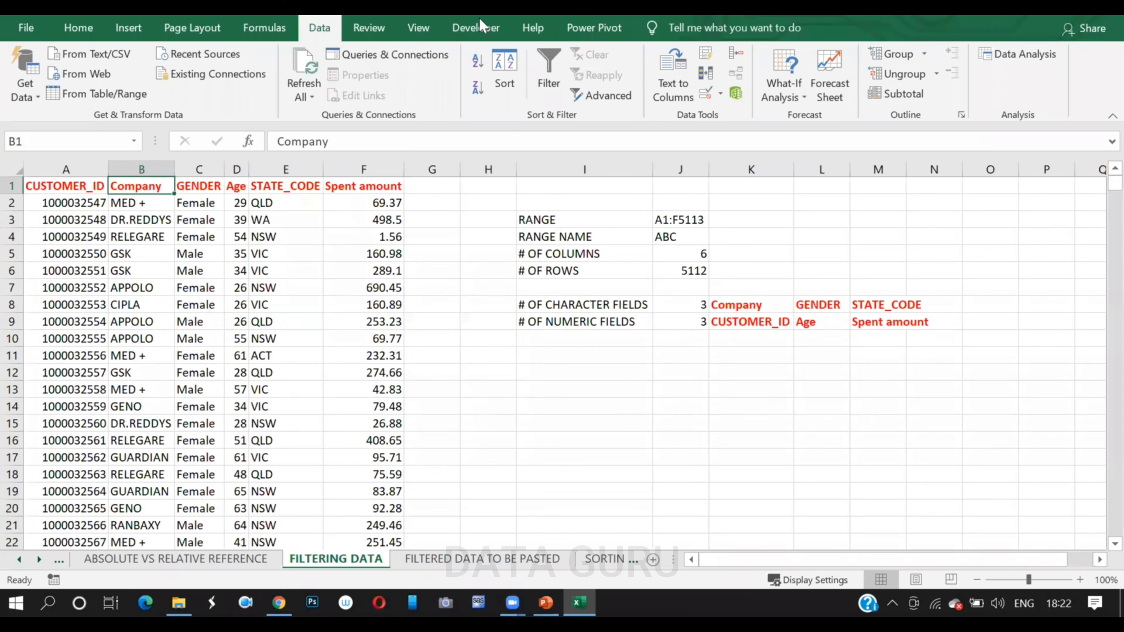
click(543, 76)
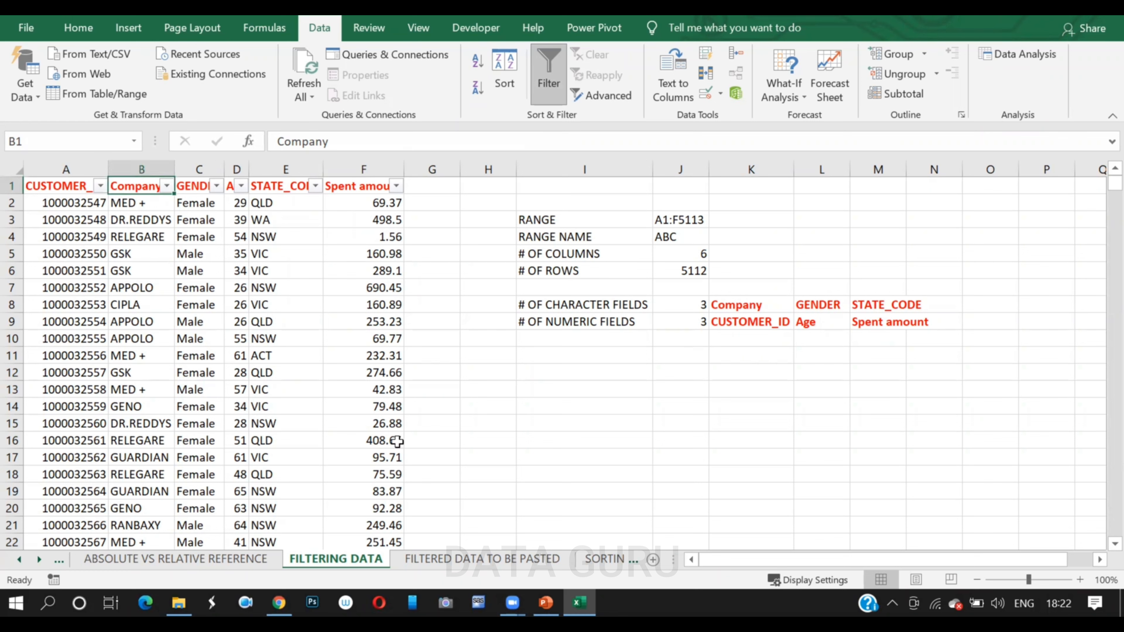
click(551, 77)
click(278, 268)
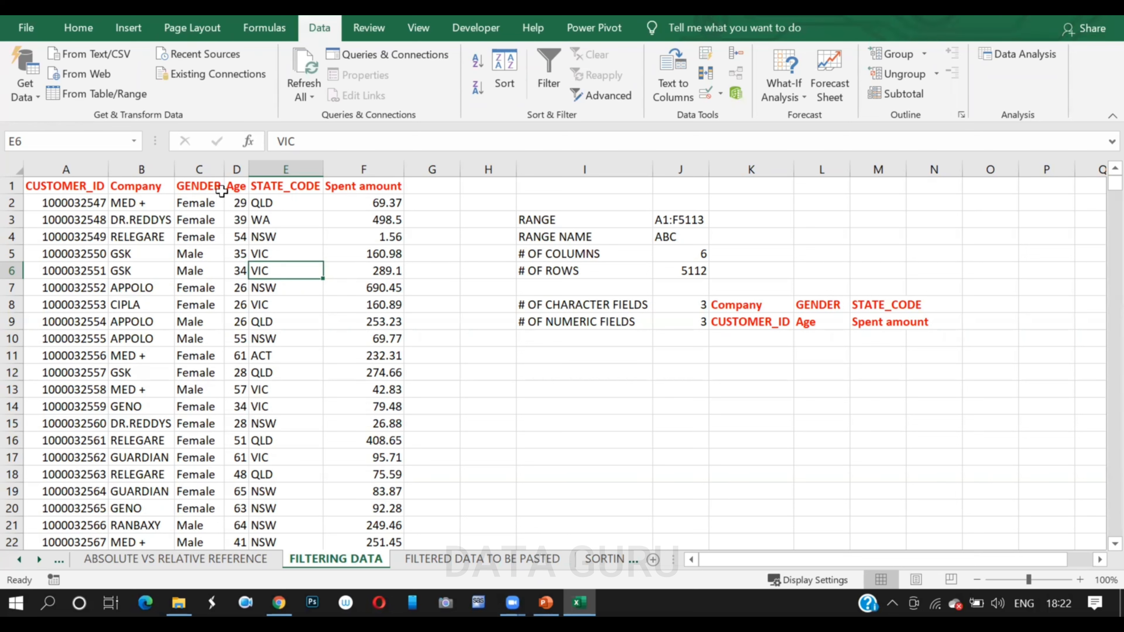
Turn on filtering for the table and filter the Company column to DR.REDDYS and MED +.
click(148, 184)
click(545, 72)
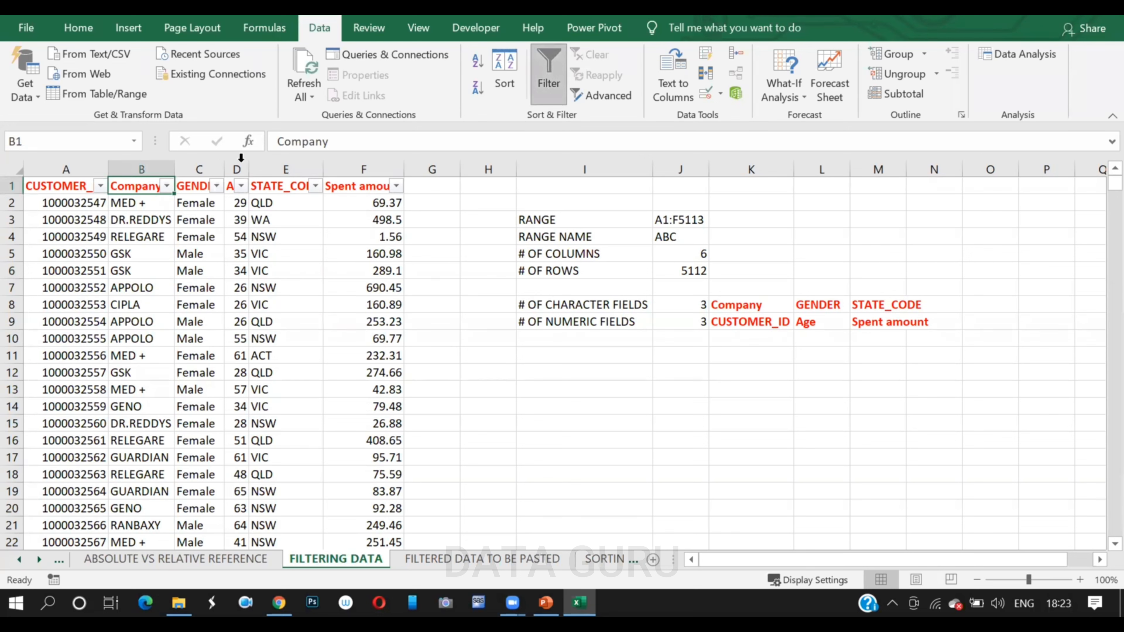
click(167, 186)
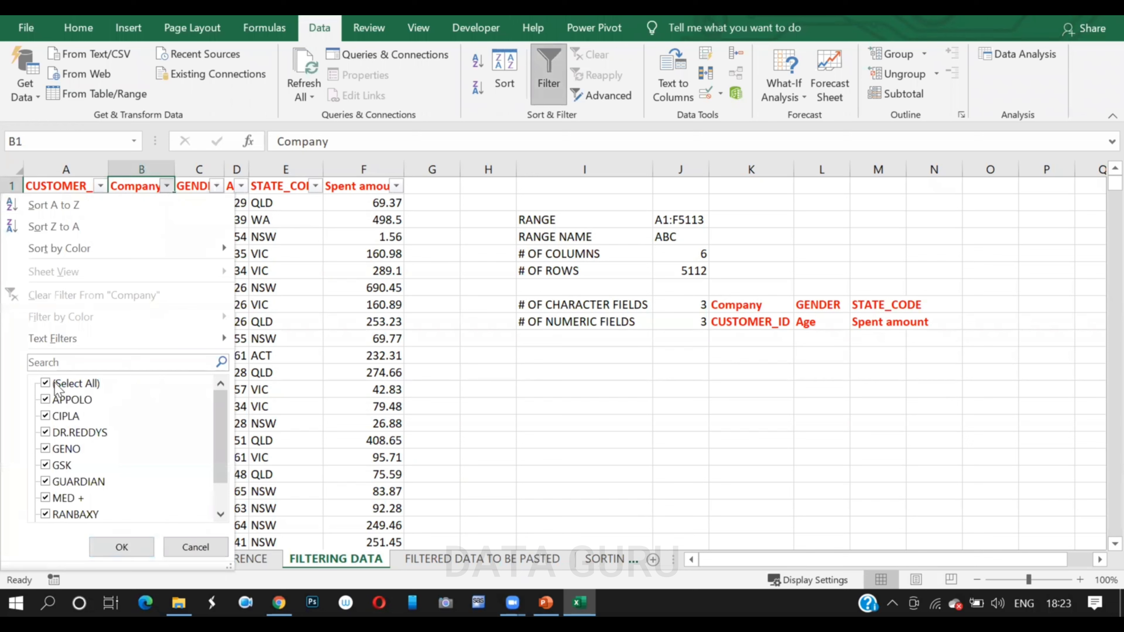
click(46, 384)
click(45, 498)
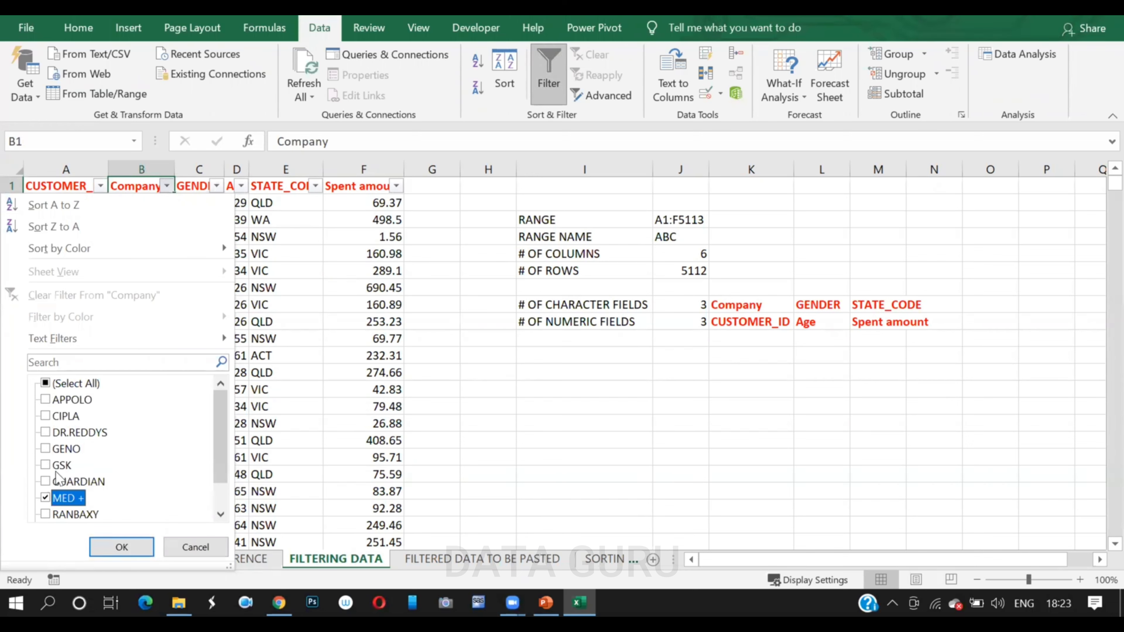
click(46, 432)
click(133, 549)
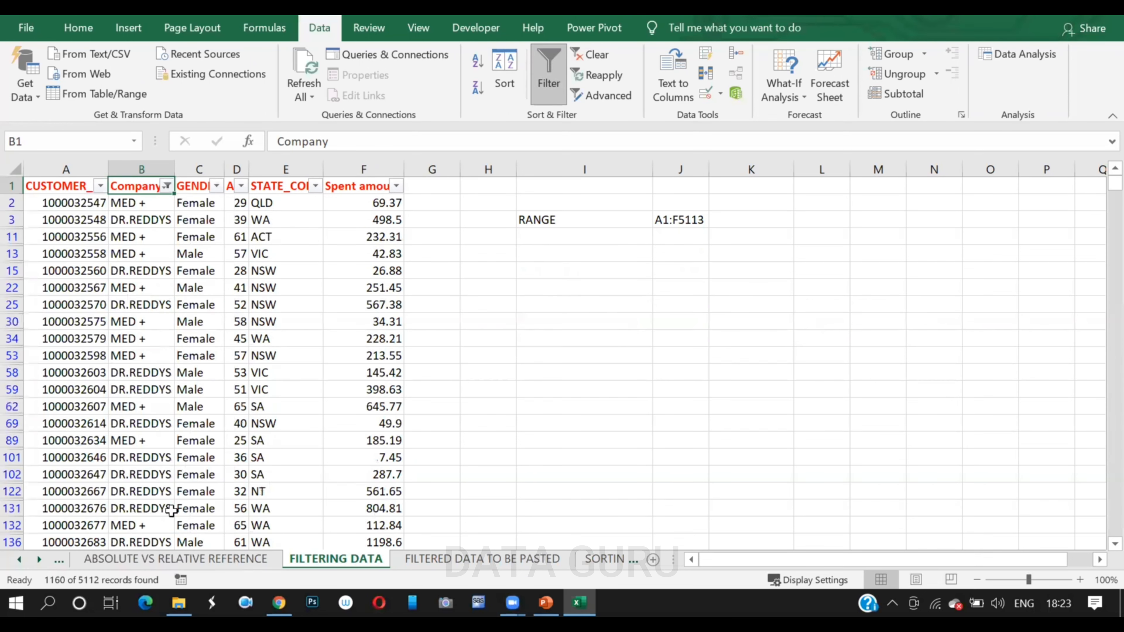
Filter the Age column of the DR.REDDYS and MED + records to values greater than 50.
click(241, 186)
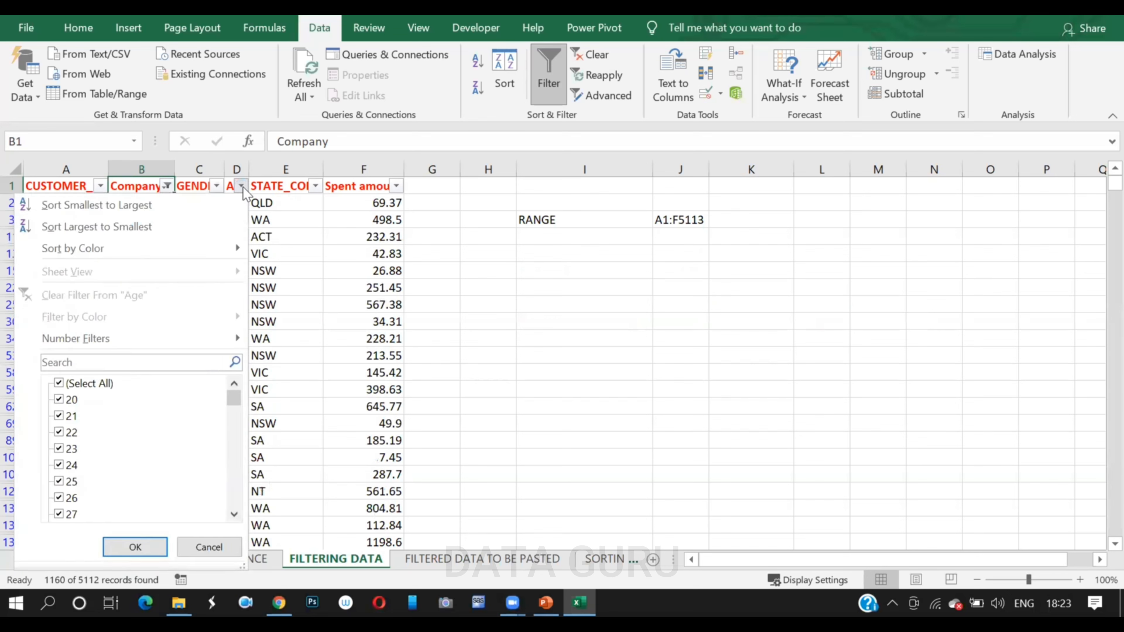
mouse_move(161, 348)
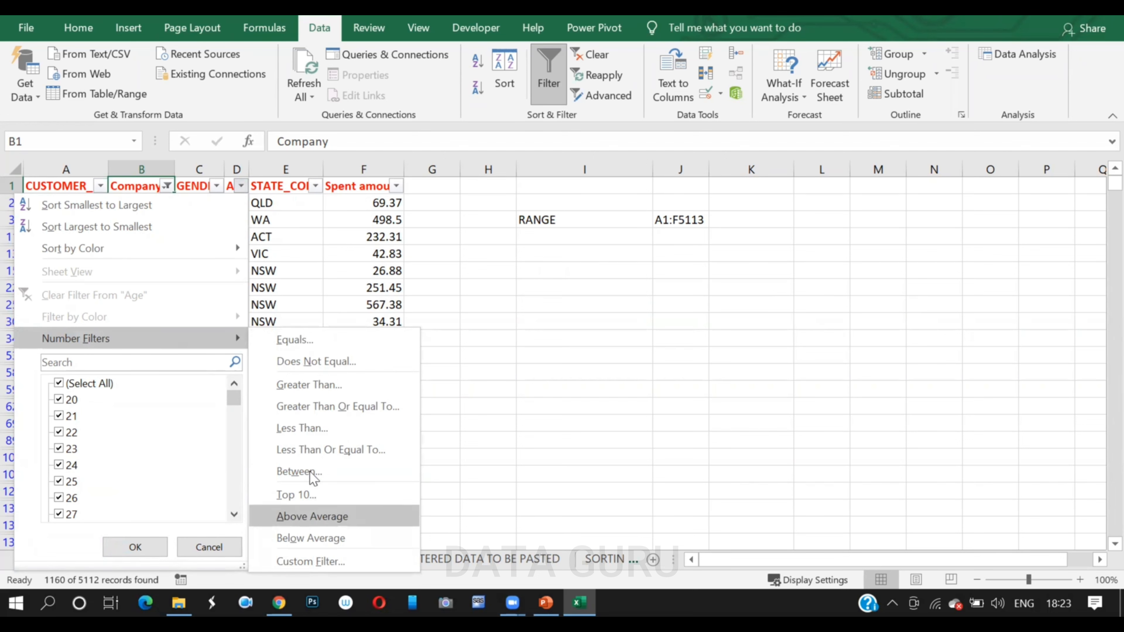
click(314, 385)
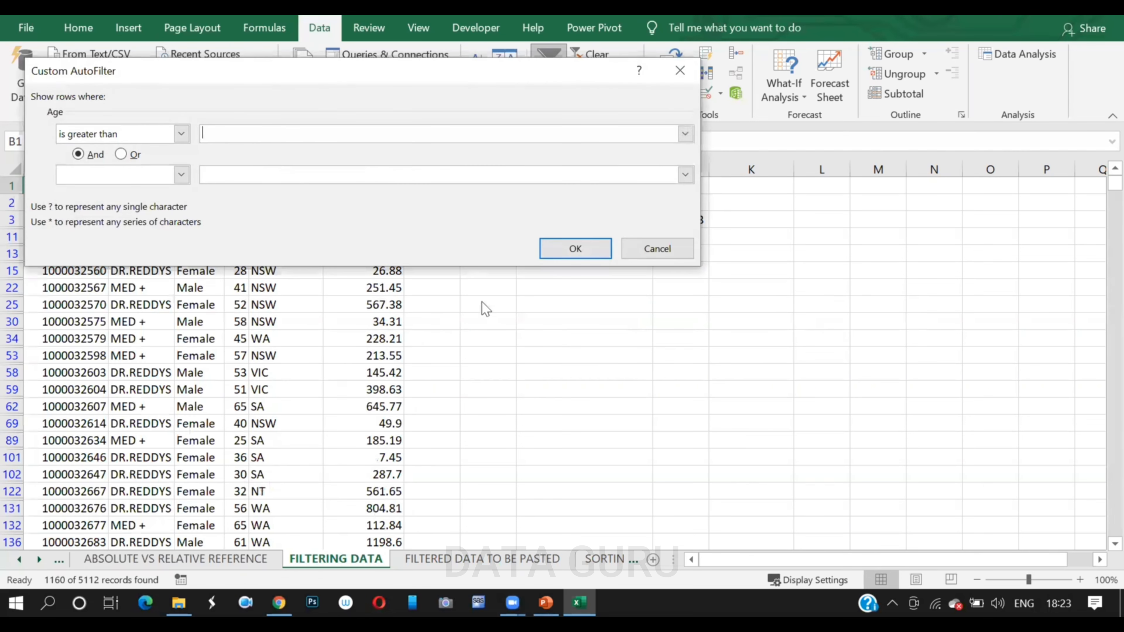
text(3)
key(BackSpace)
text(50)
click(577, 245)
Filter the STATE_CODE column to show only ACT and QLD.
click(316, 186)
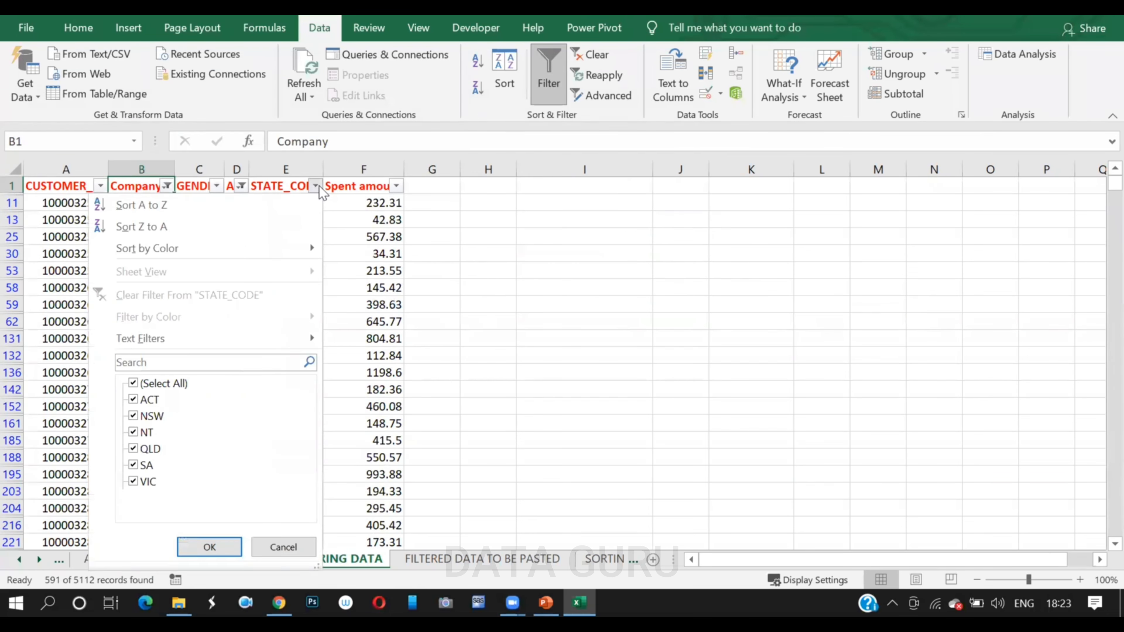
click(133, 383)
click(134, 399)
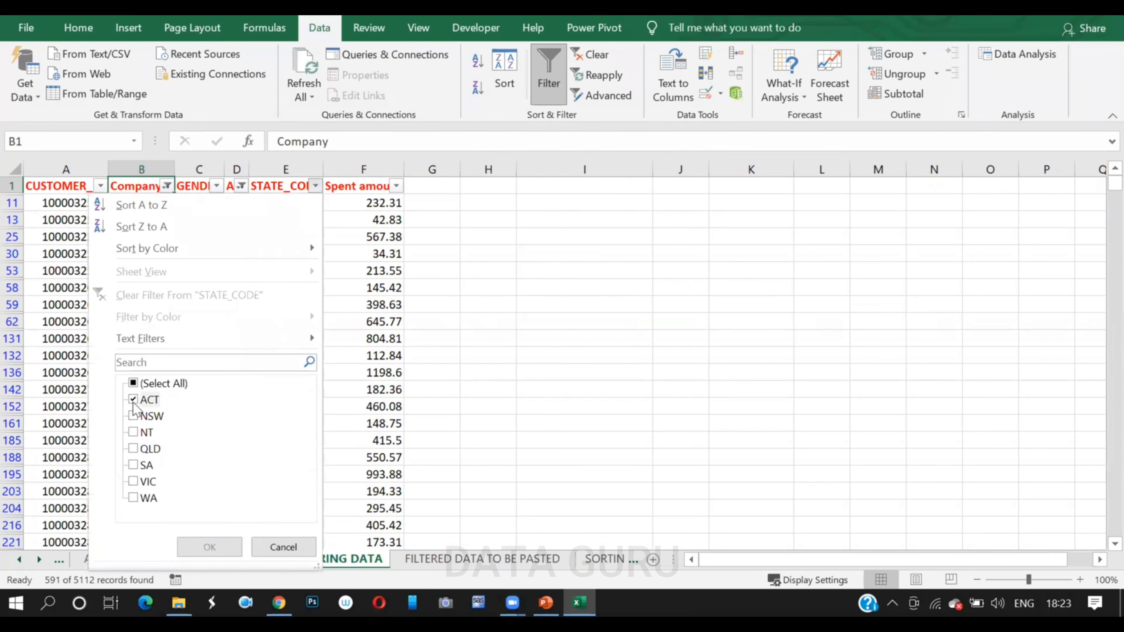
click(133, 449)
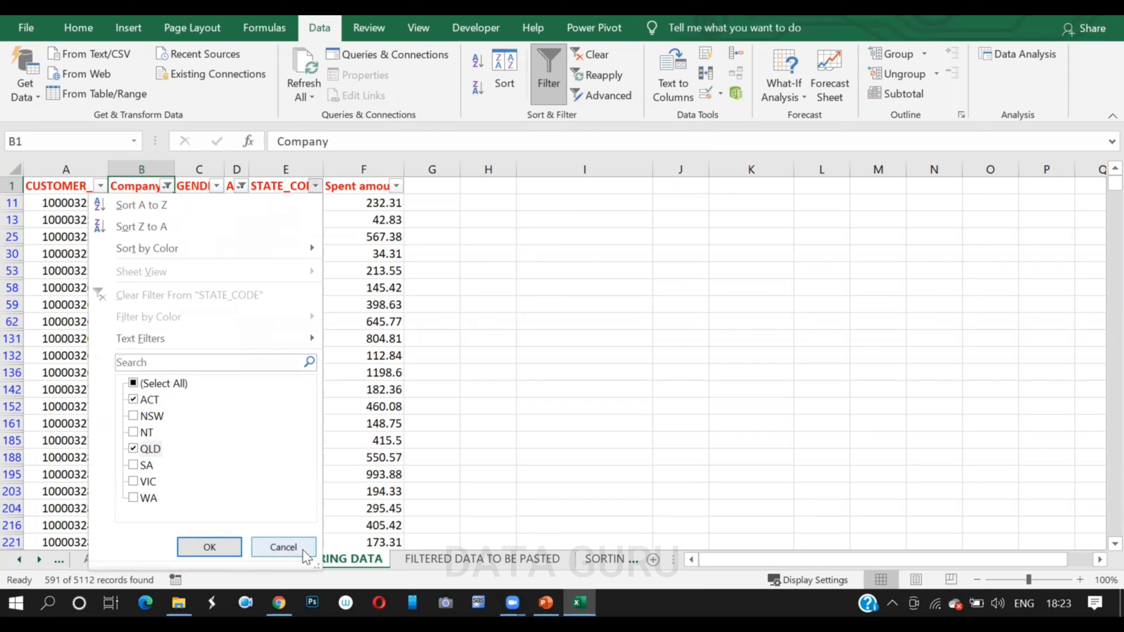
click(214, 545)
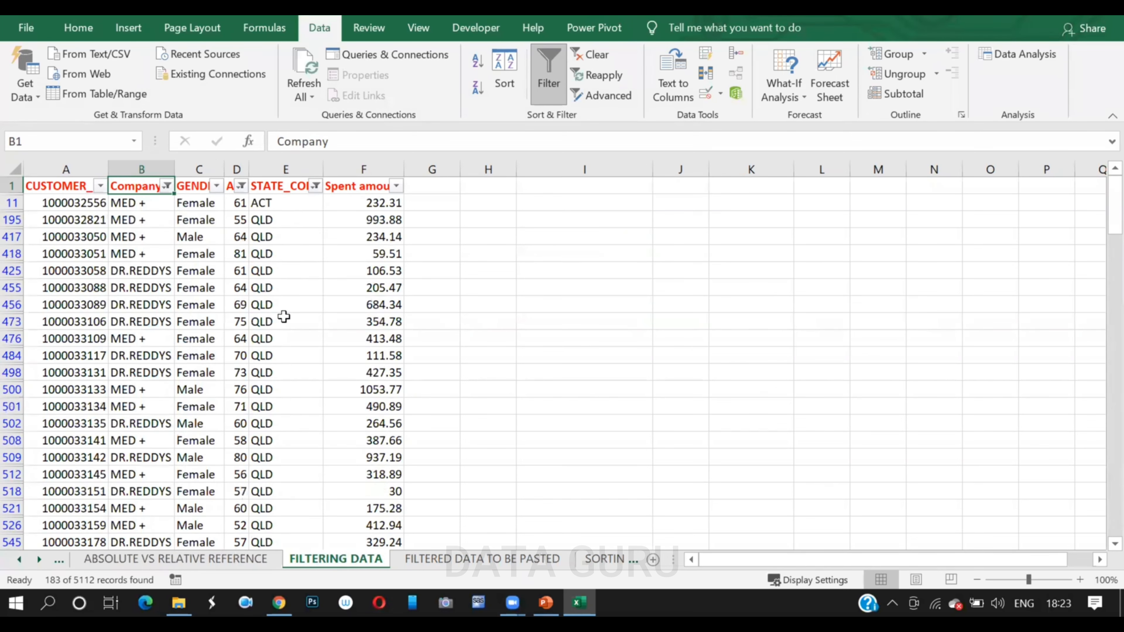